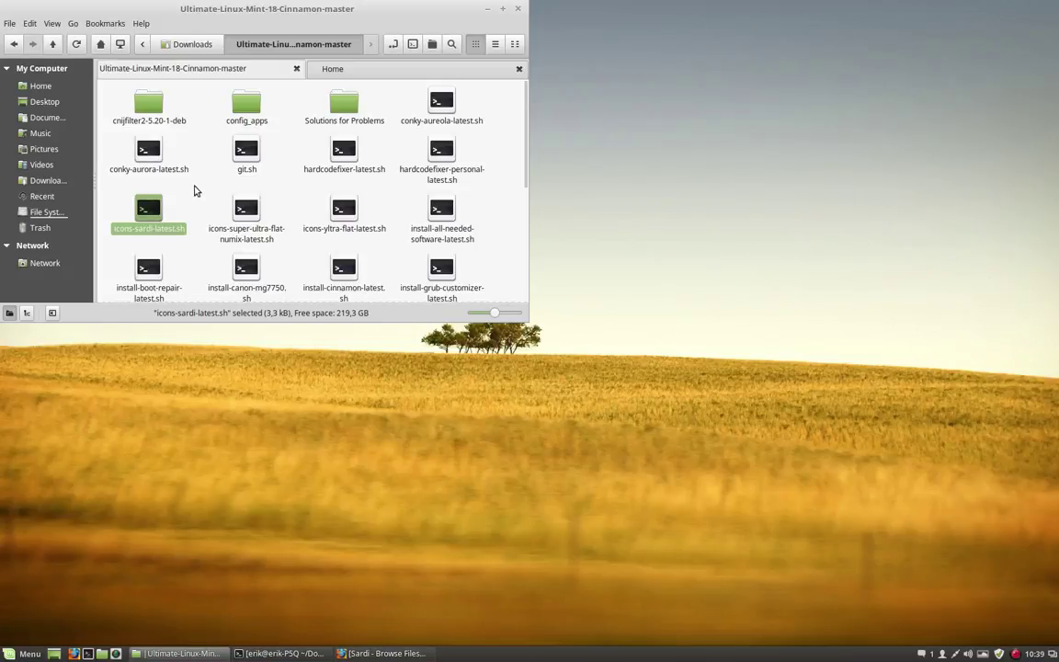
# Open icons-sardi-latest.sh with Display so its bash source shows in the text editor.
pyautogui.click(186, 199)
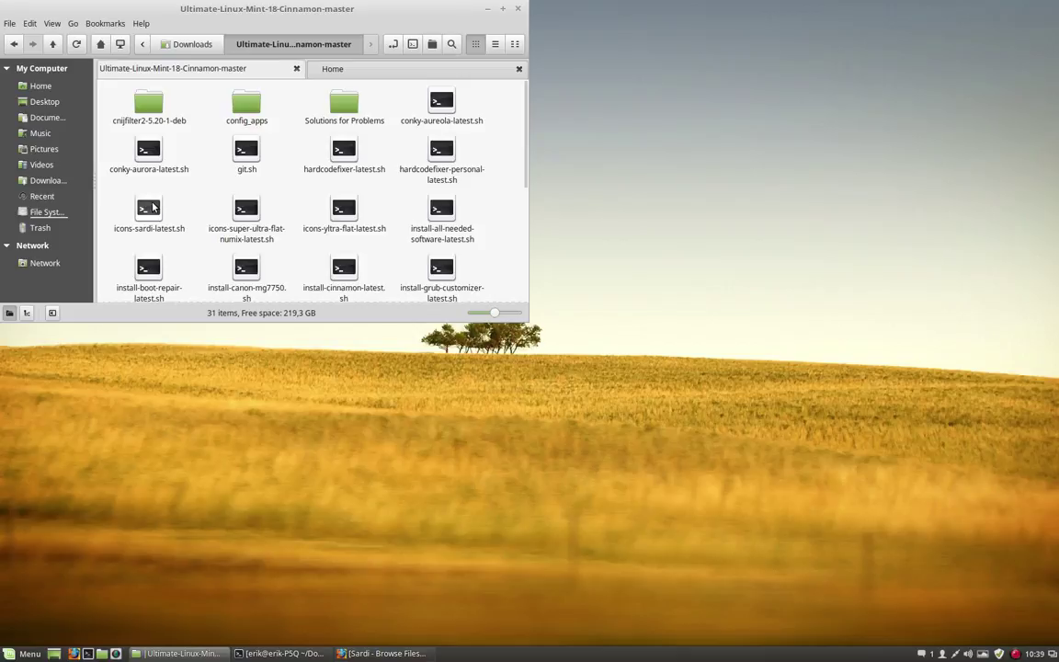
pyautogui.doubleClick(149, 210)
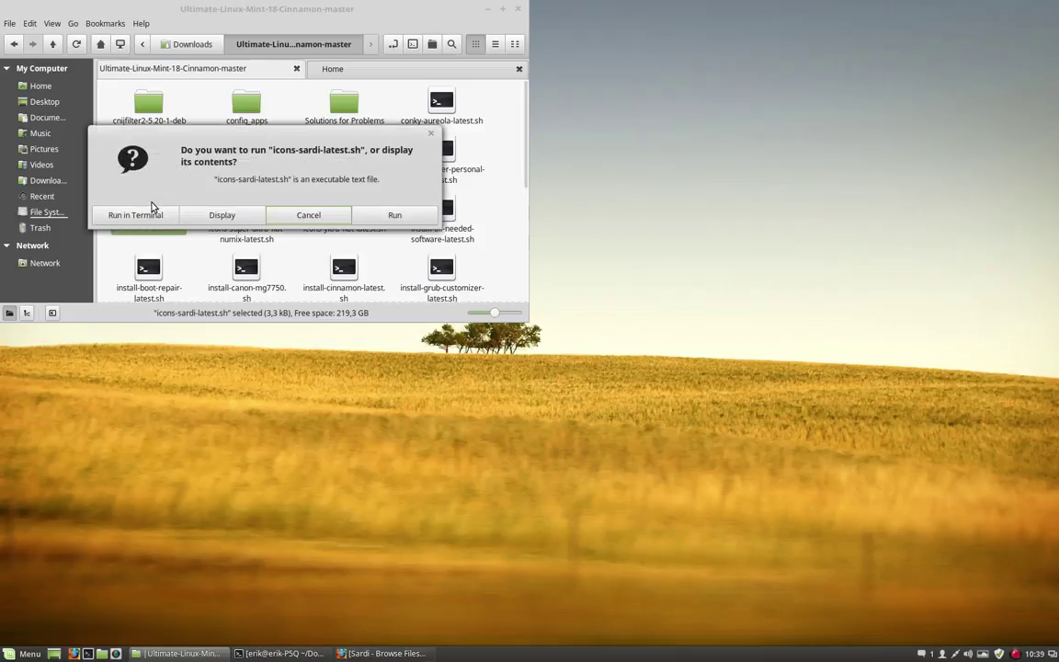
pyautogui.click(221, 214)
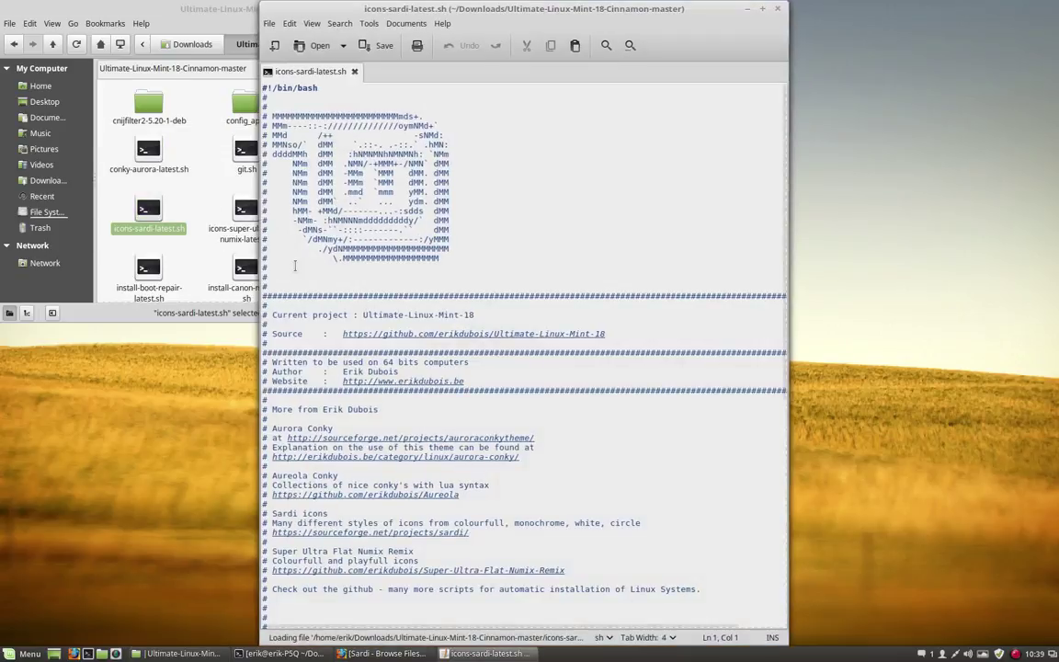
# Tile Xed on the left half and scroll to the SARDI section to inspect its wget download URL.
pyautogui.moveTo(421, 11)
pyautogui.mouseDown()
pyautogui.moveTo(2, 5)
pyautogui.moveTo(2, 303)
pyautogui.mouseUp()
pyautogui.scroll(-10, 172, 348)
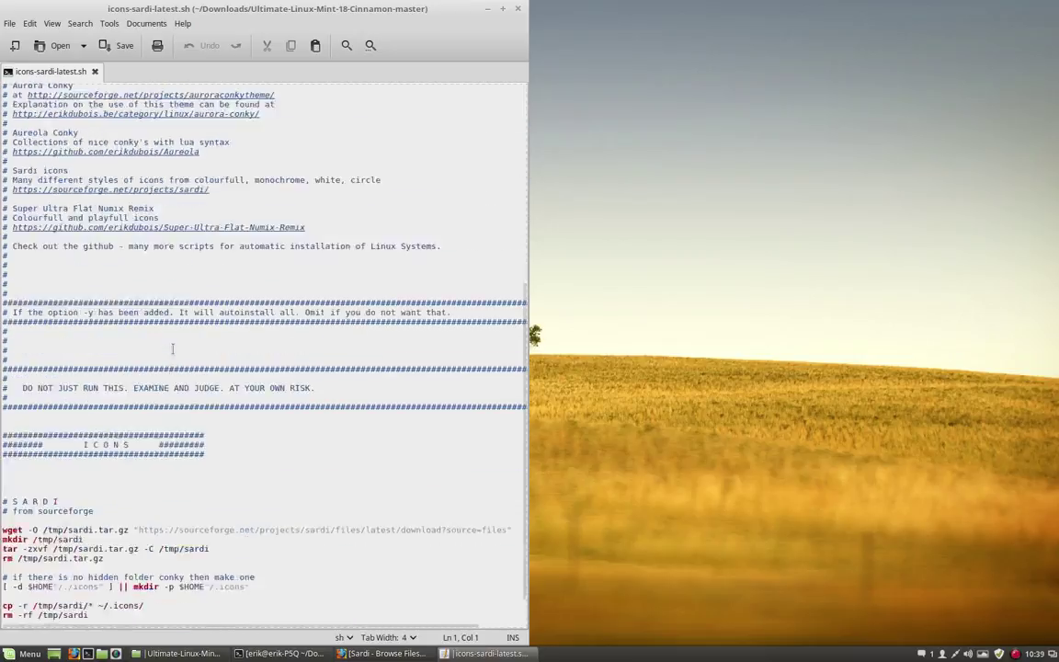
pyautogui.scroll(-2, 172, 348)
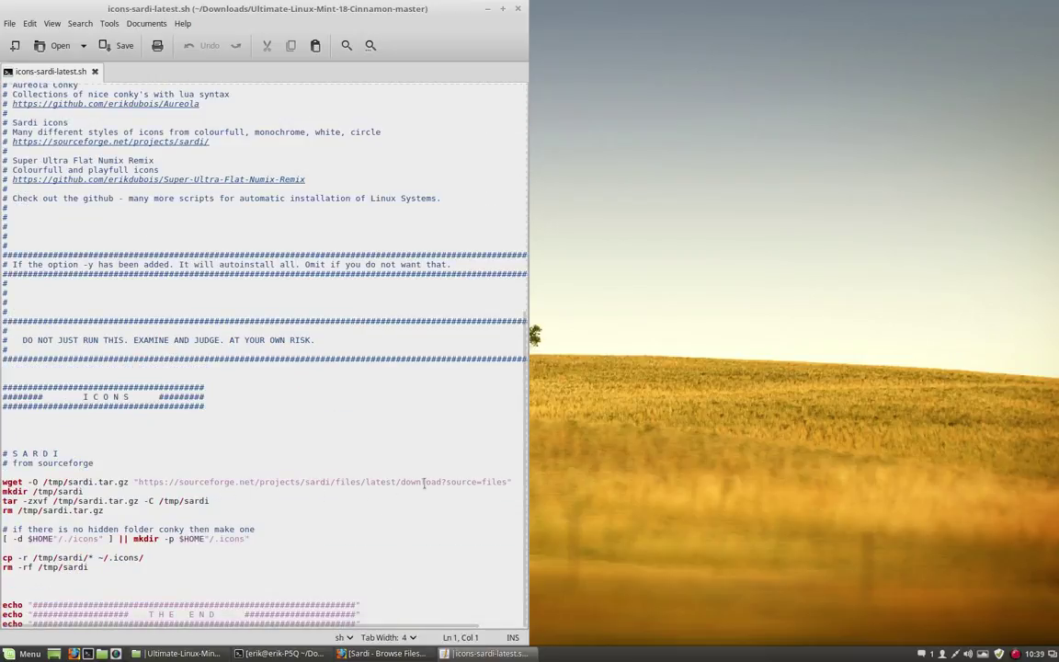
pyautogui.moveTo(355, 482); pyautogui.dragTo(501, 488)
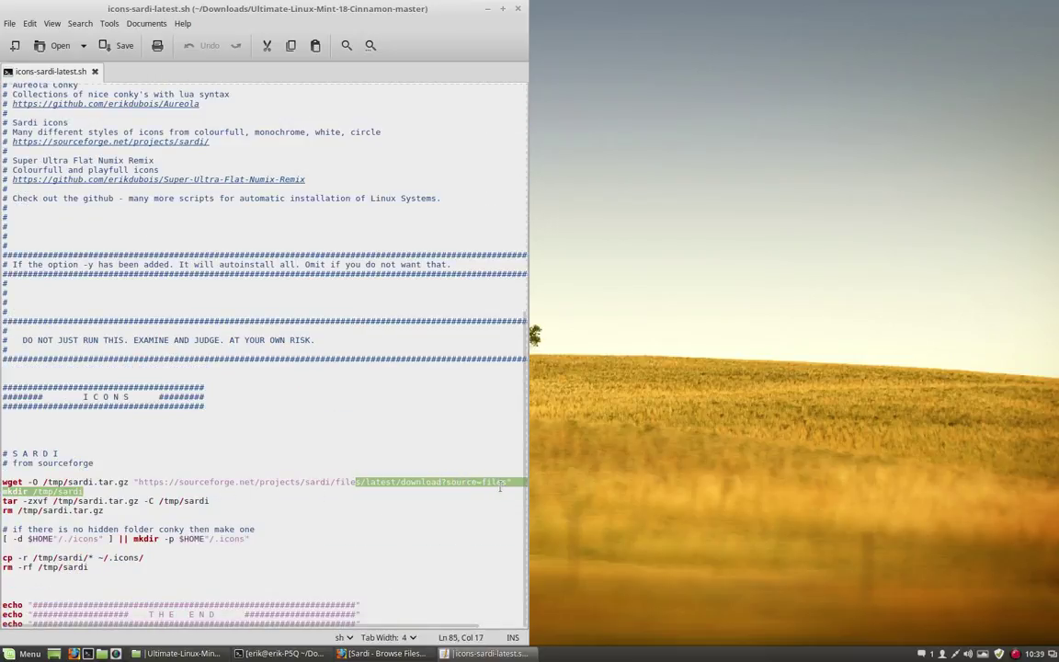
pyautogui.click(249, 500)
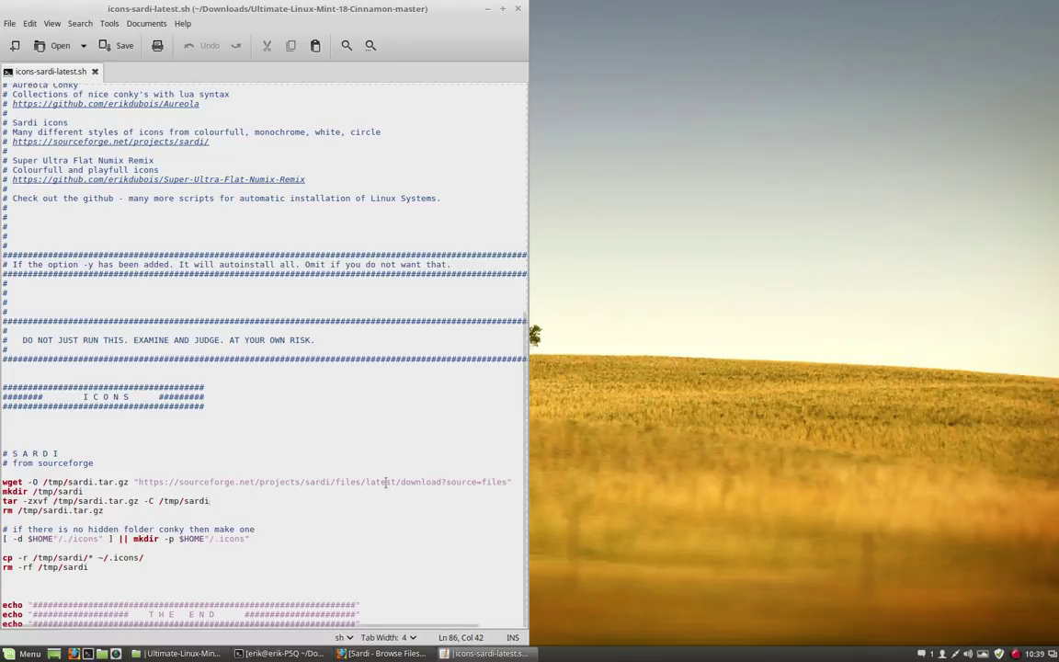
pyautogui.moveTo(367, 482); pyautogui.dragTo(536, 479)
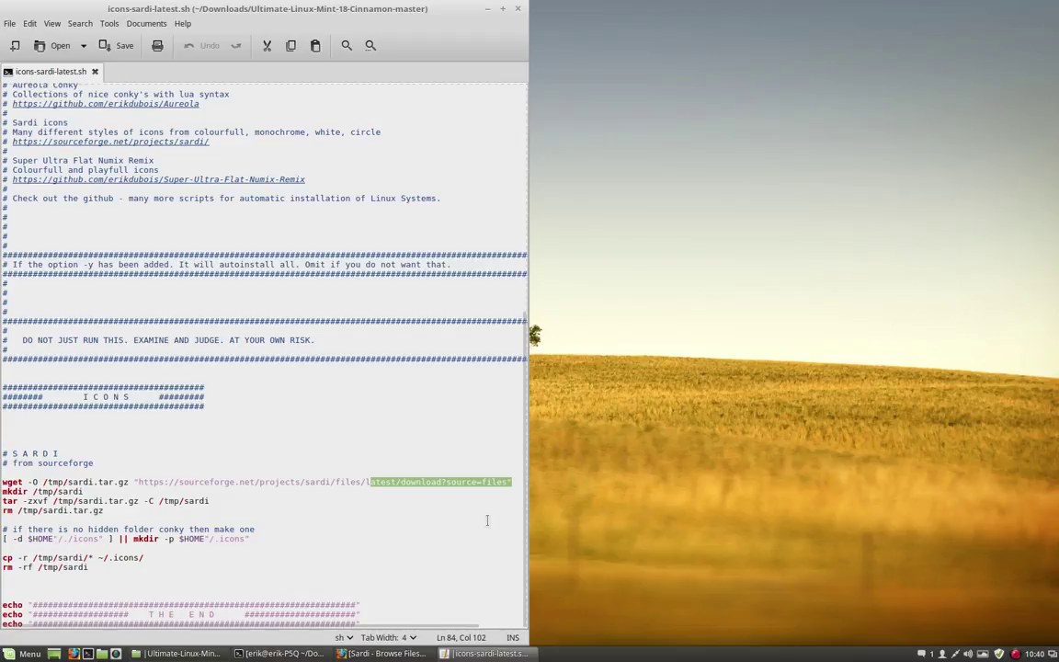
# Close the script and bring the Sardi SourceForge download page in Firefox to the front.
pyautogui.click(517, 8)
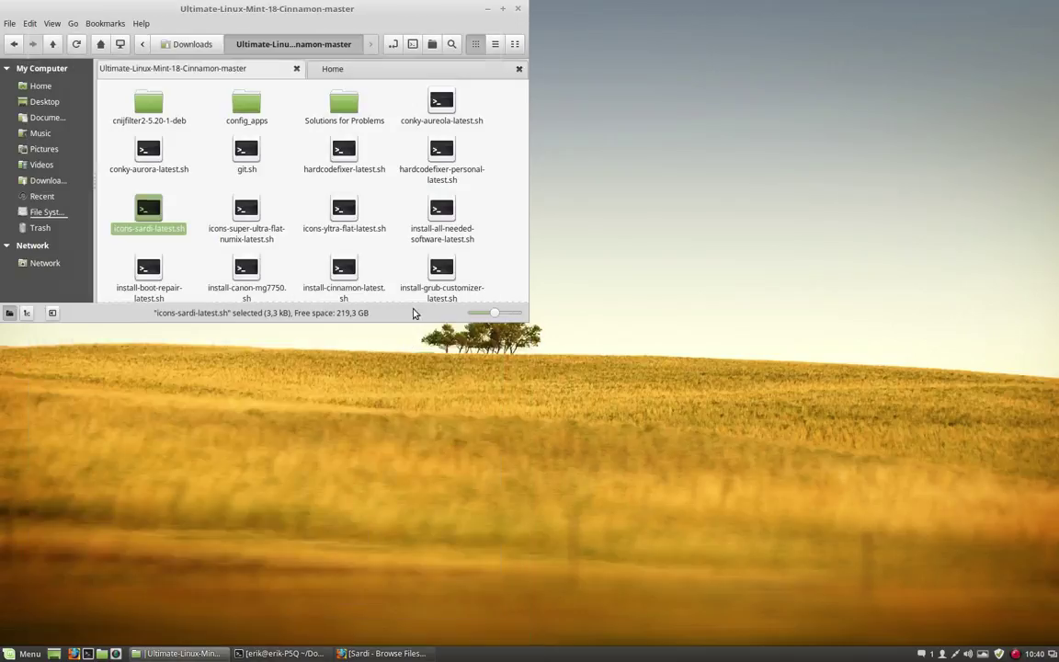
pyautogui.click(372, 652)
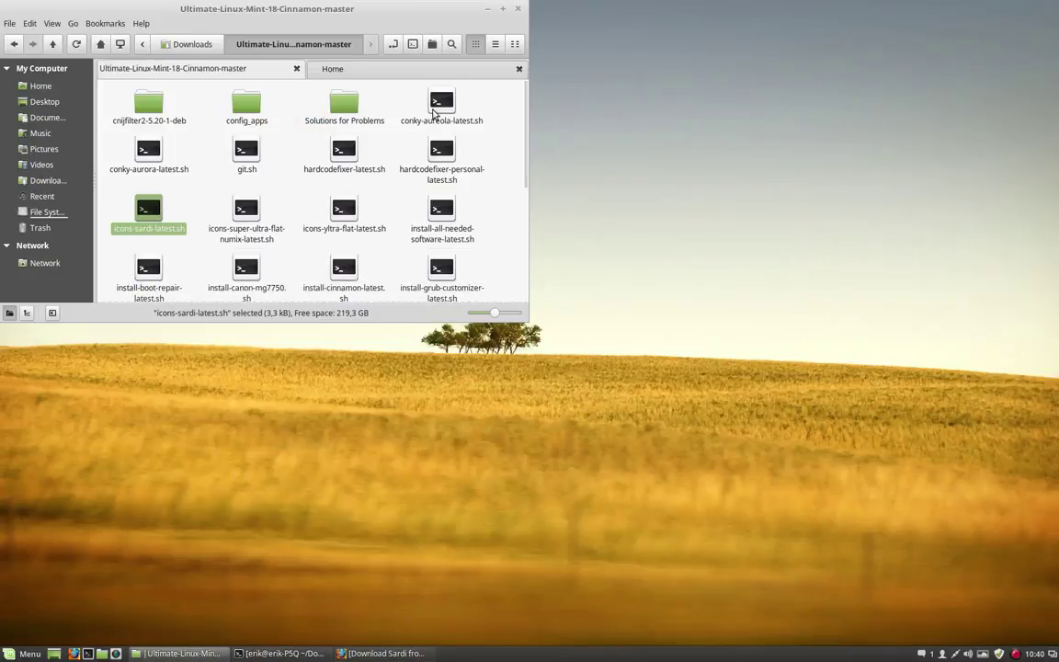
# Save sardi-icons-7.4-6.tar.gz to disk and open the Downloads folder containing it.
pyautogui.click(48, 181)
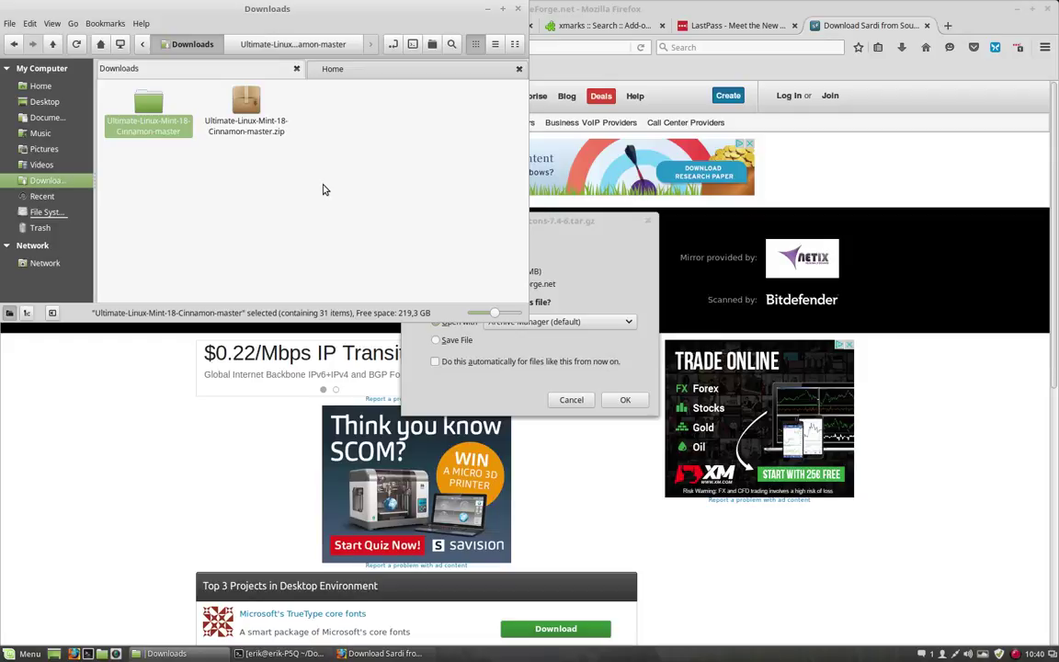
pyautogui.click(568, 228)
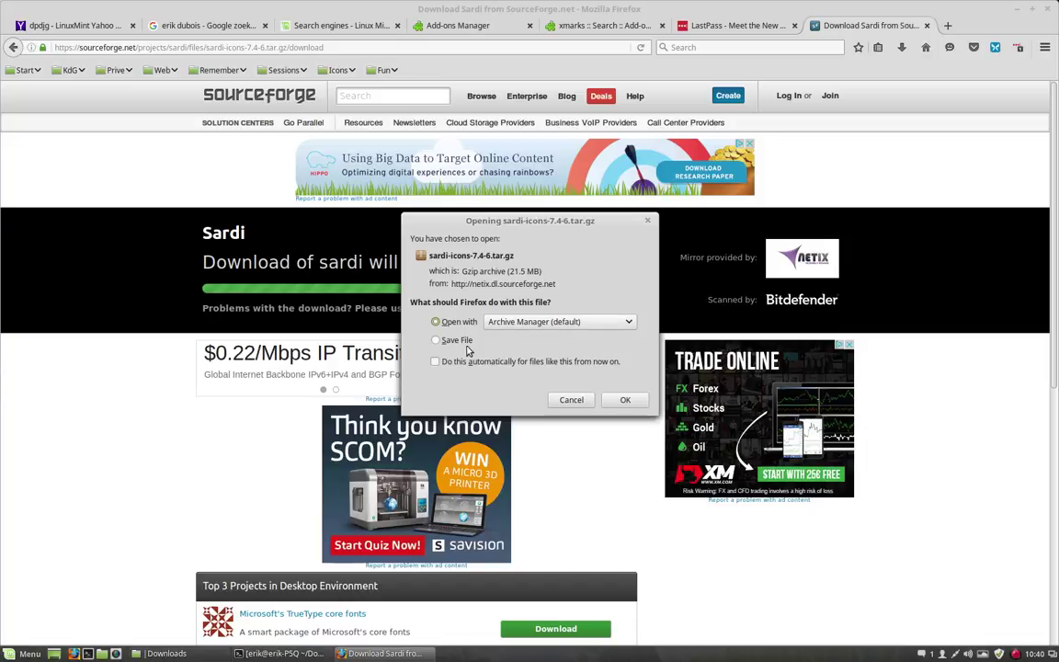
pyautogui.click(439, 342)
pyautogui.click(435, 361)
pyautogui.click(624, 425)
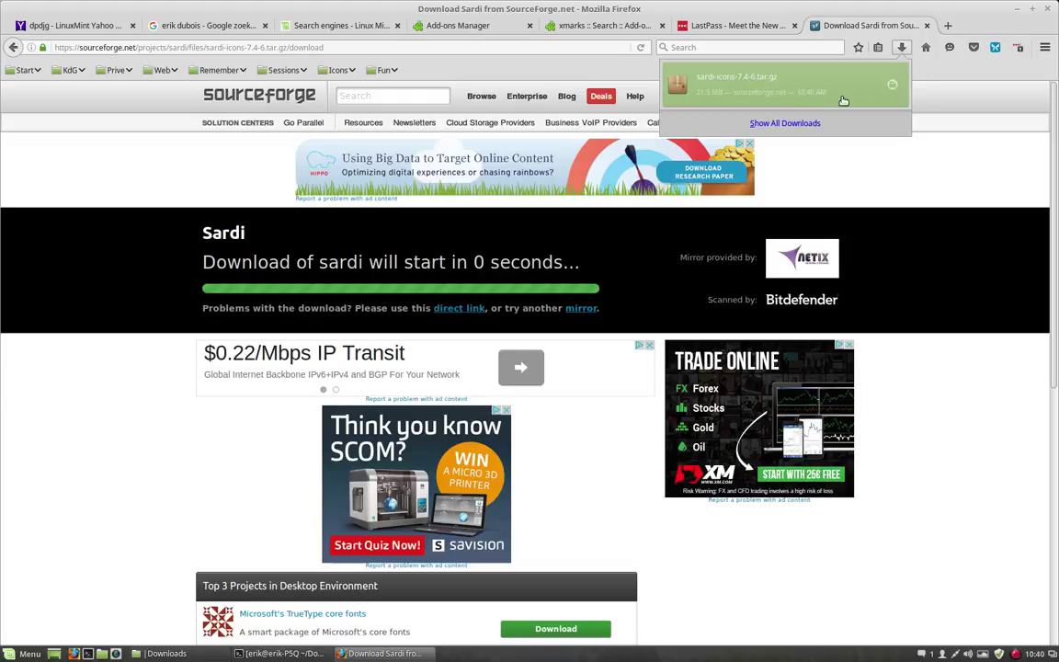
pyautogui.click(892, 84)
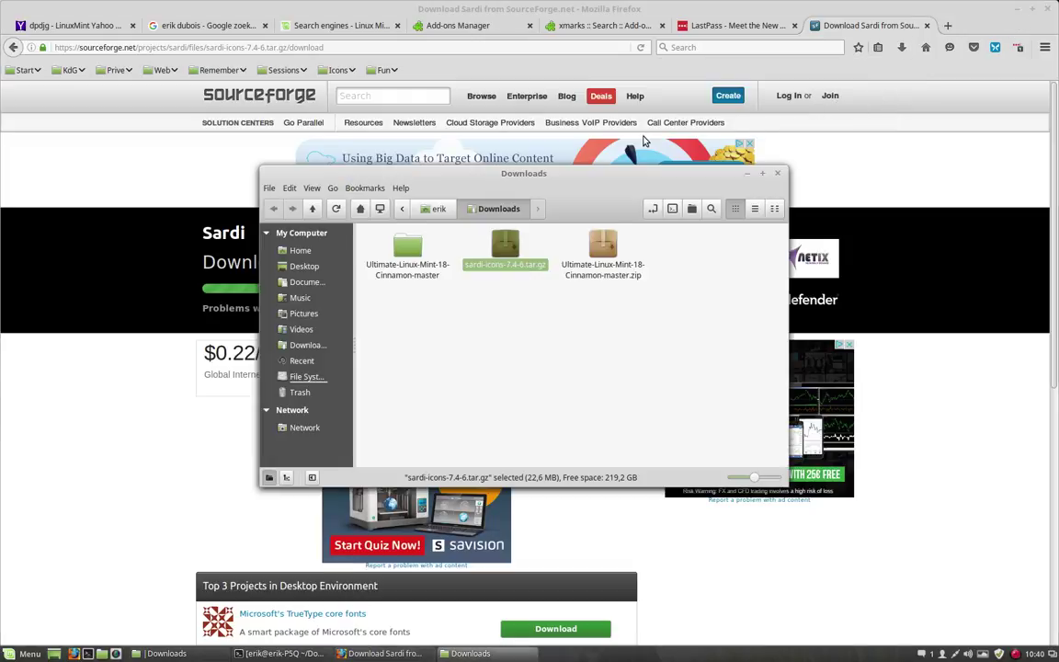
# Extract sardi-icons-7.4-6.tar.gz here in Downloads.
pyautogui.click(505, 359)
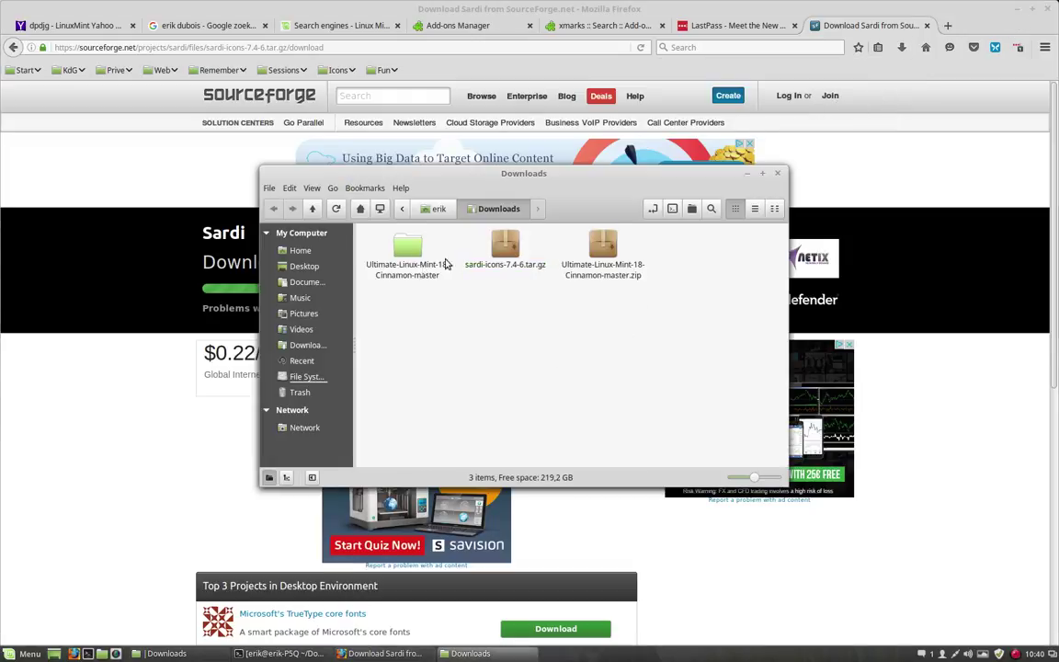
pyautogui.click(511, 246)
pyautogui.rightClick(510, 247)
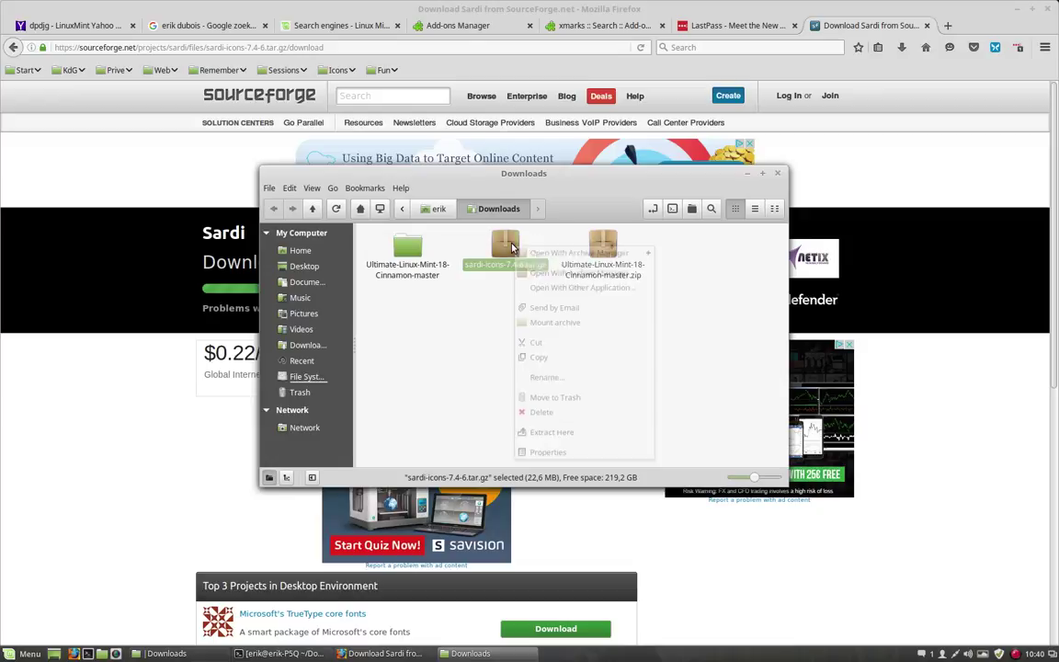
pyautogui.click(568, 451)
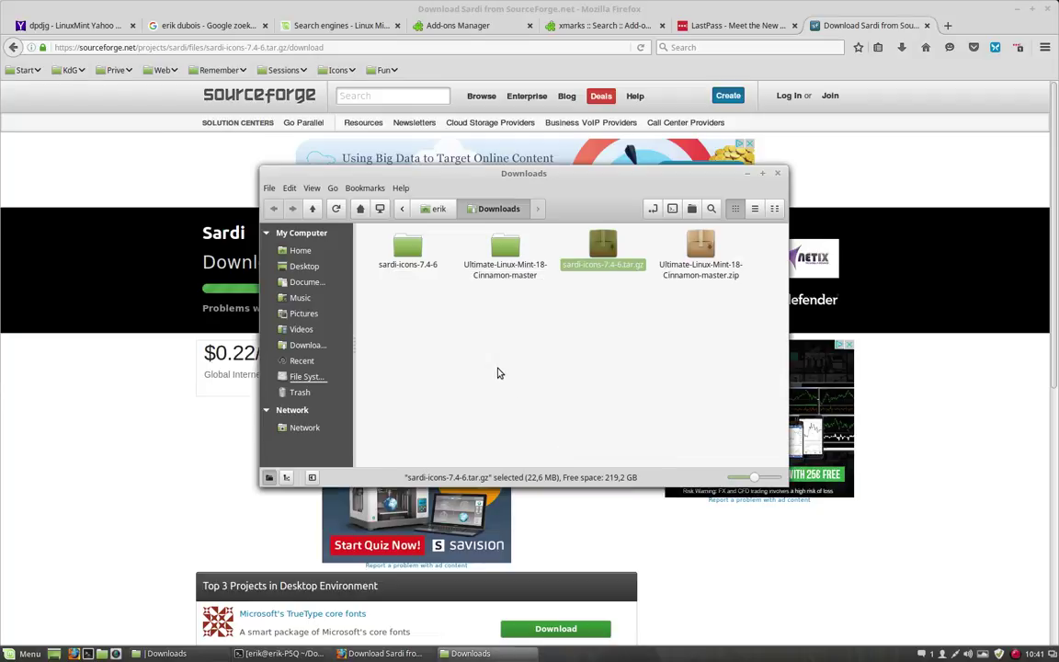
# Copy all 18 Sardi icon folders from sardi-icons-7.4-6, then go to the Home folder.
pyautogui.doubleClick(407, 247)
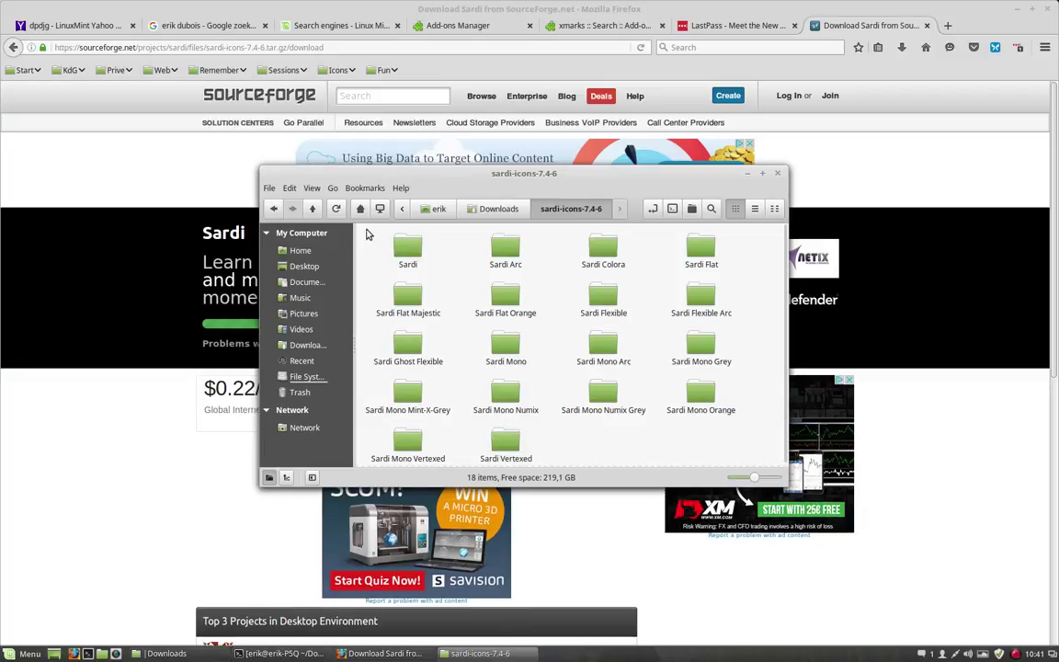
pyautogui.moveTo(368, 233); pyautogui.dragTo(740, 463)
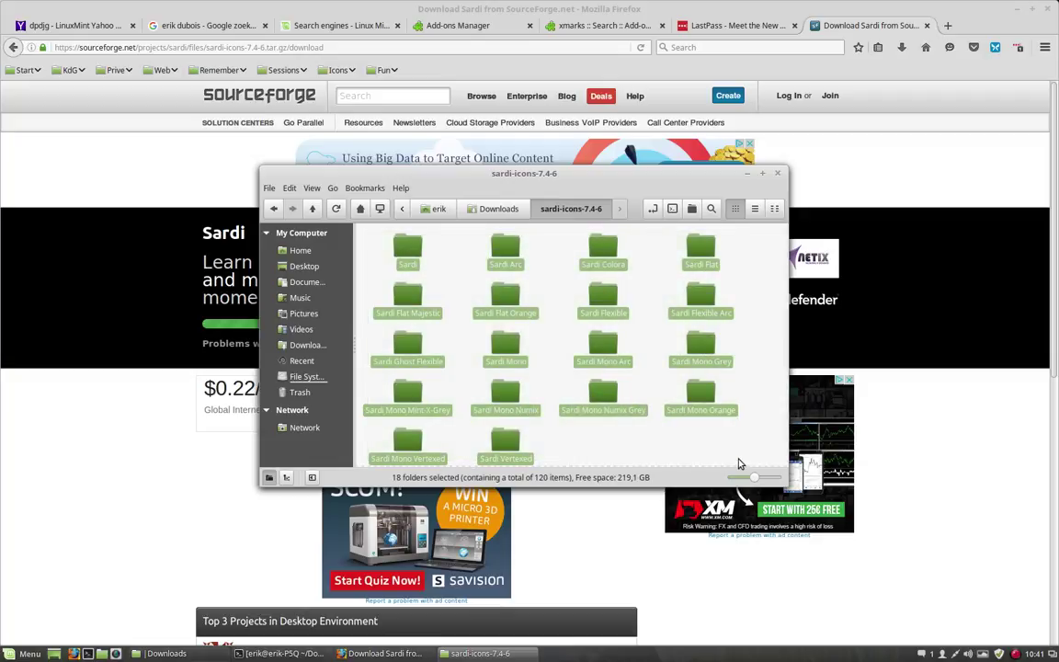
pyautogui.hotkey('ctrl', 'c')
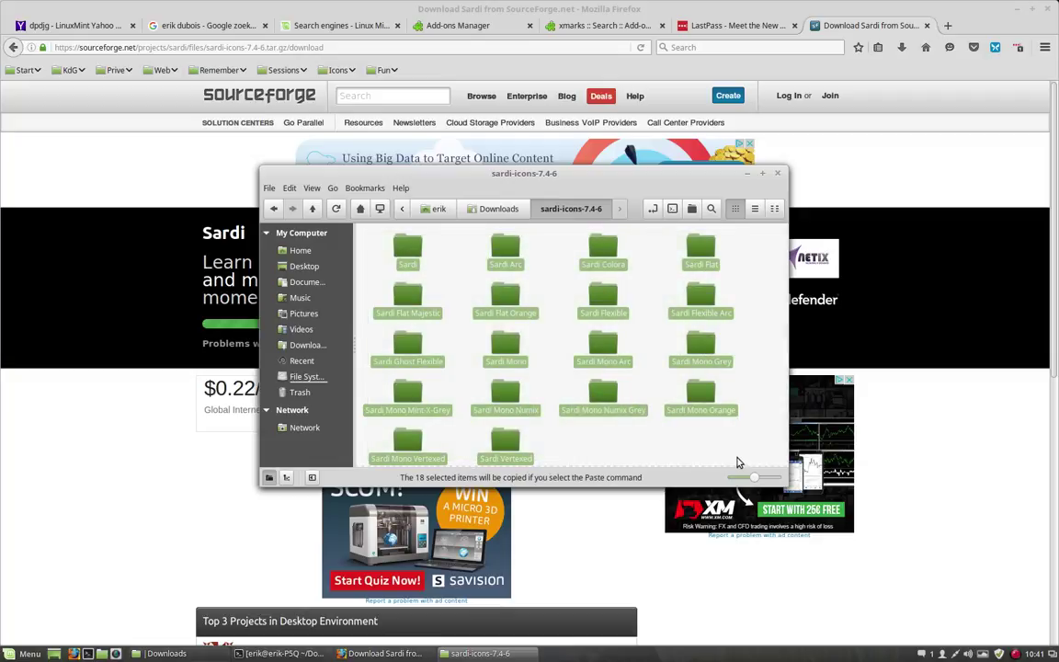
pyautogui.click(438, 211)
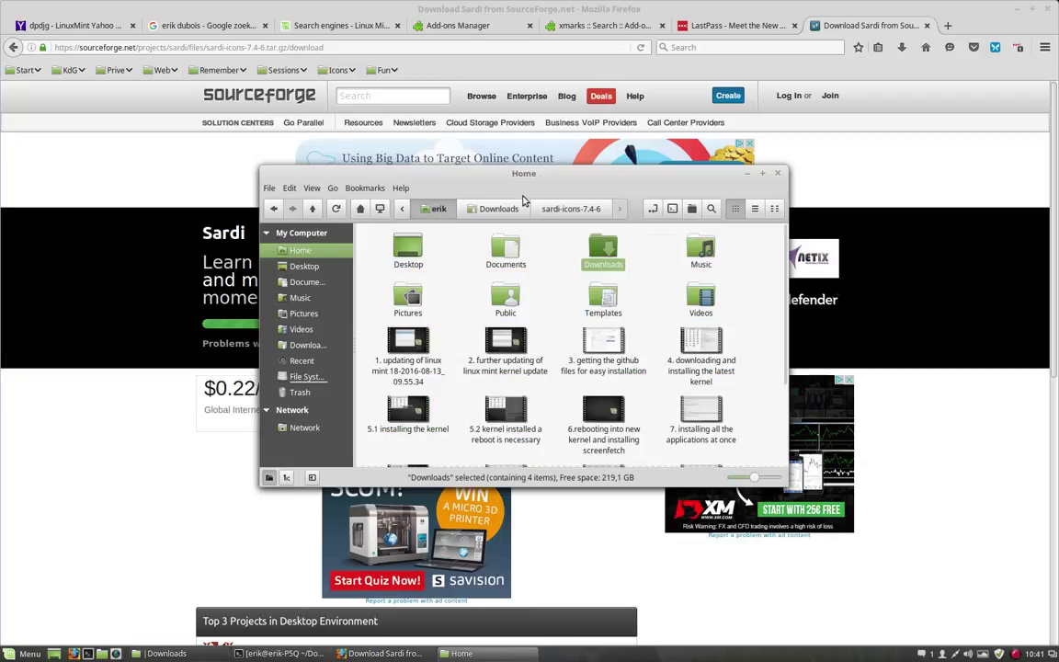
# Maximize Nemo and show hidden files in the Home folder.
pyautogui.press('super+Up')
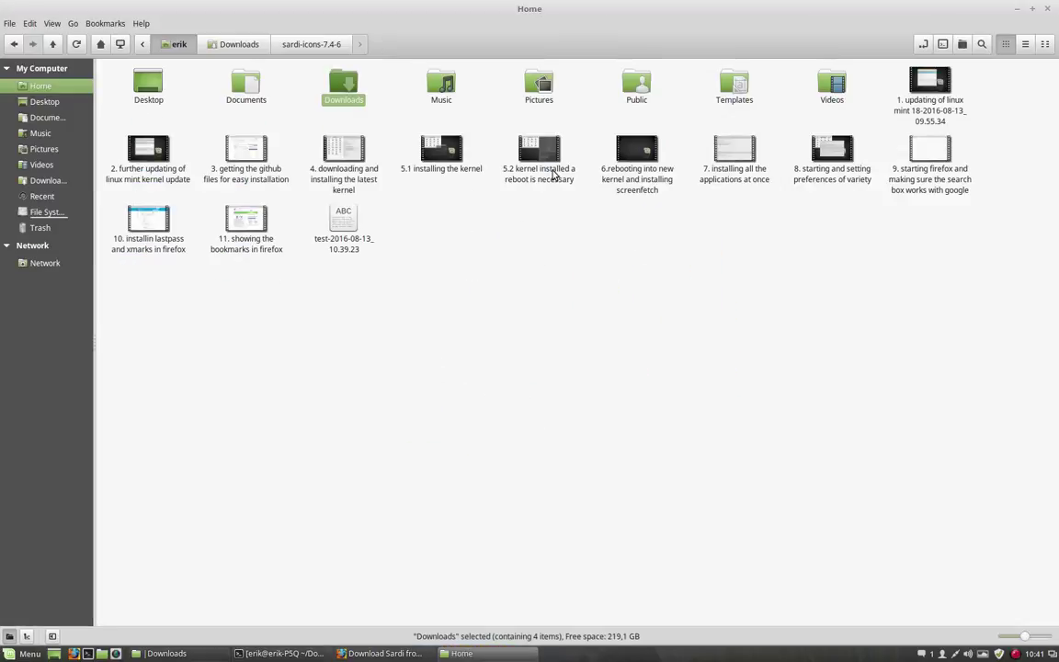
pyautogui.click(555, 316)
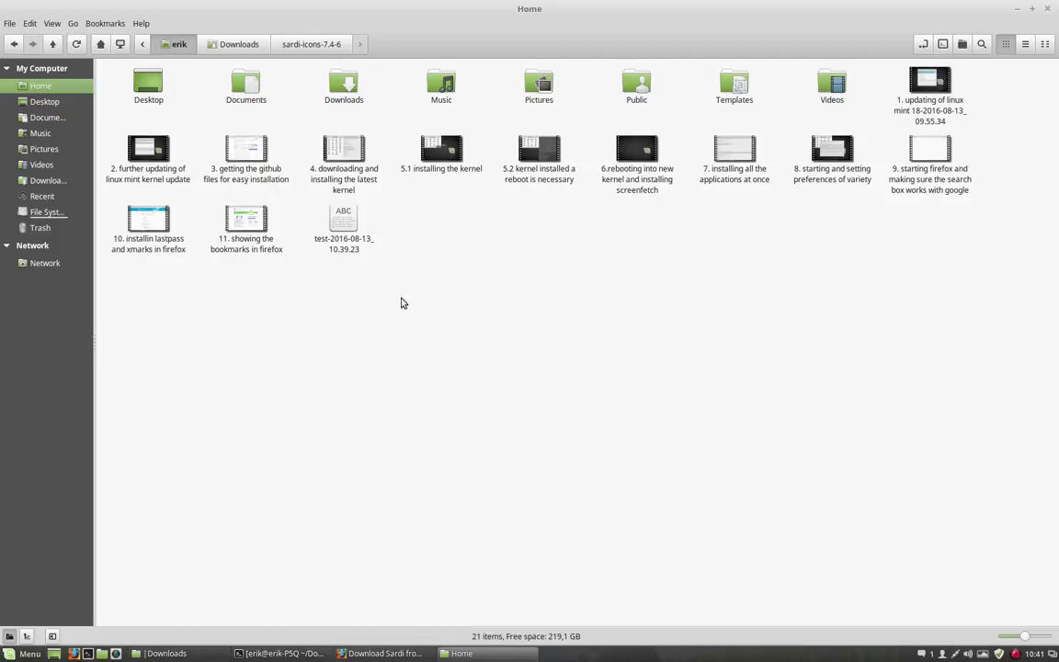
pyautogui.click(51, 24)
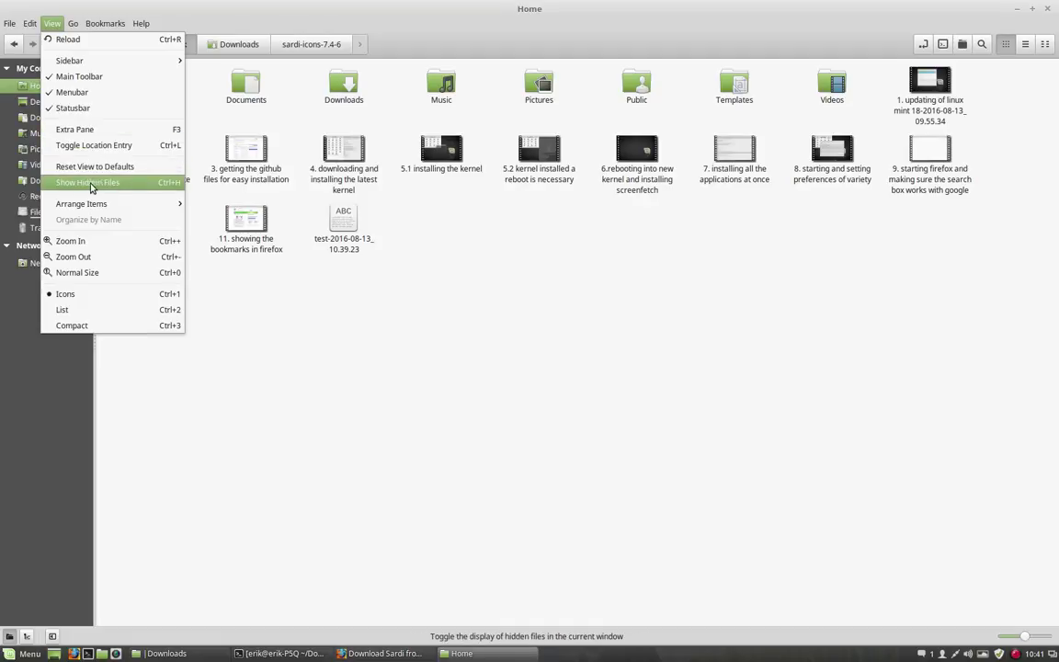
pyautogui.click(158, 181)
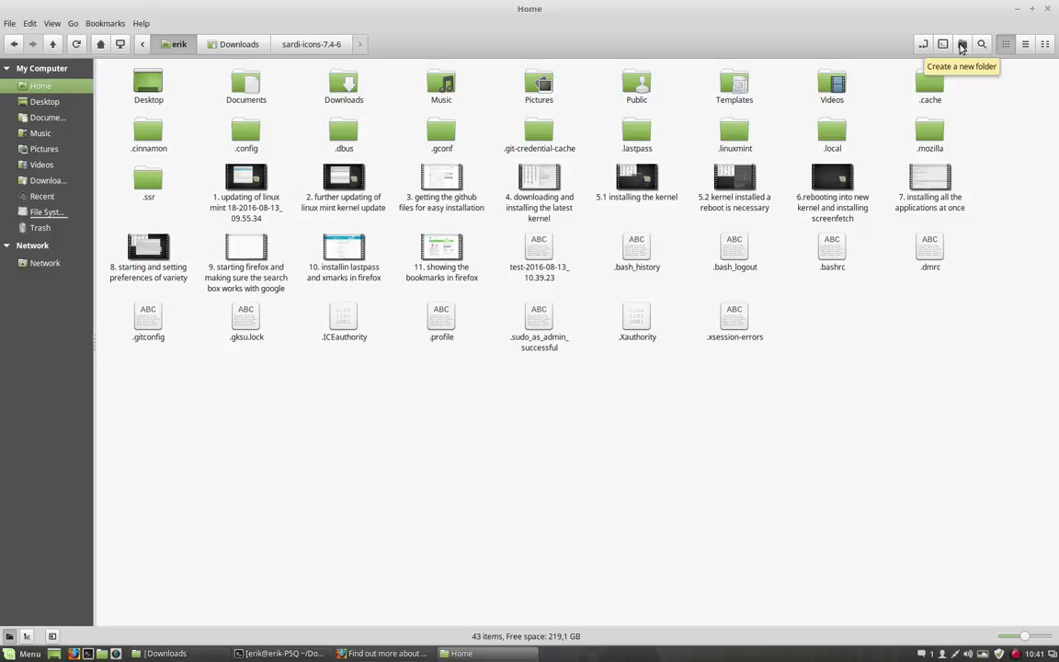
# Create a new folder named .icons in Home and paste the copied Sardi folders into it.
pyautogui.click(962, 44)
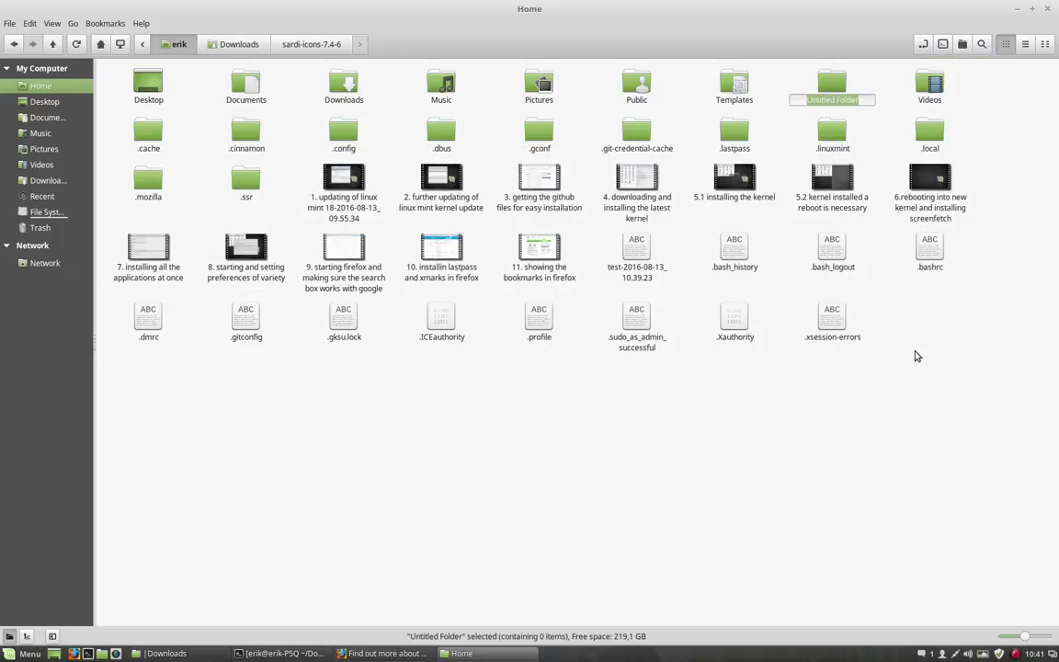
pyautogui.write('.icons')
pyautogui.press('Return')
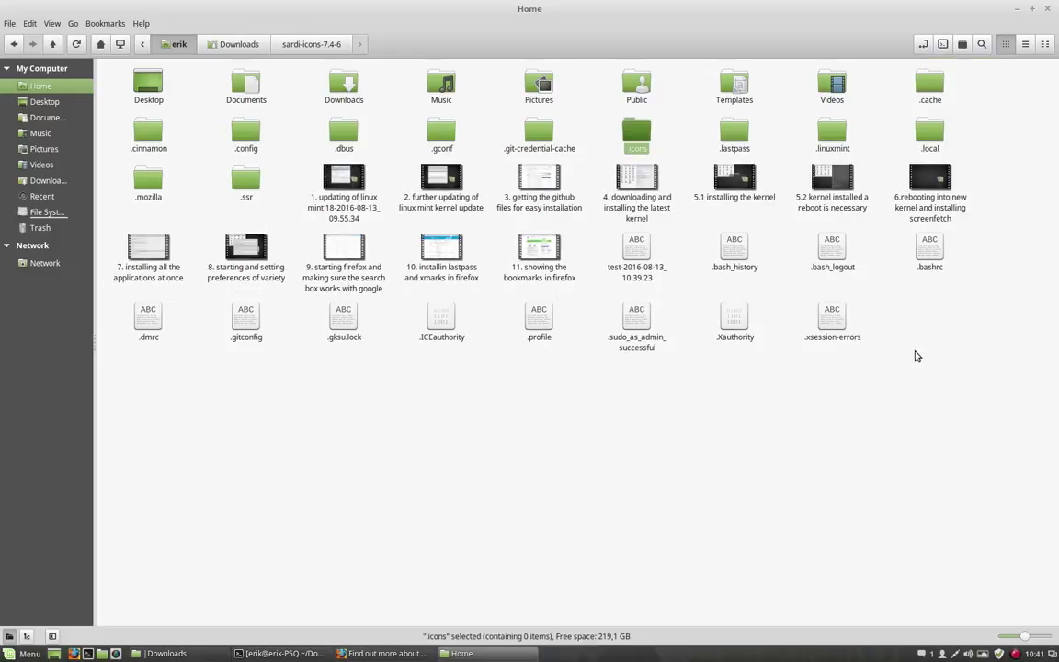
pyautogui.doubleClick(637, 138)
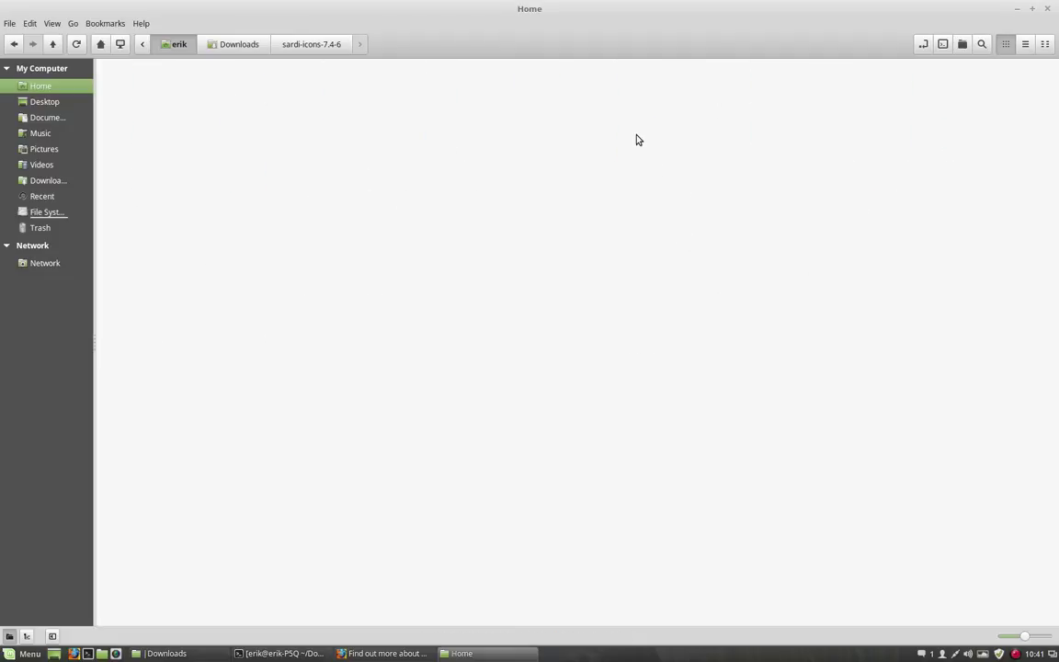
pyautogui.rightClick(599, 160)
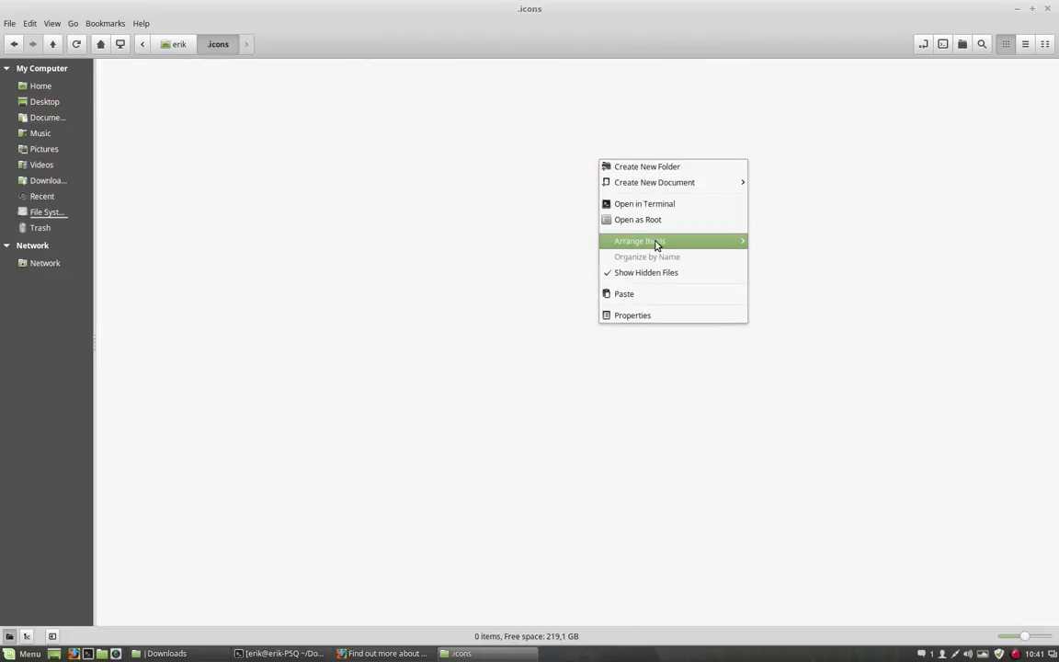
pyautogui.click(665, 302)
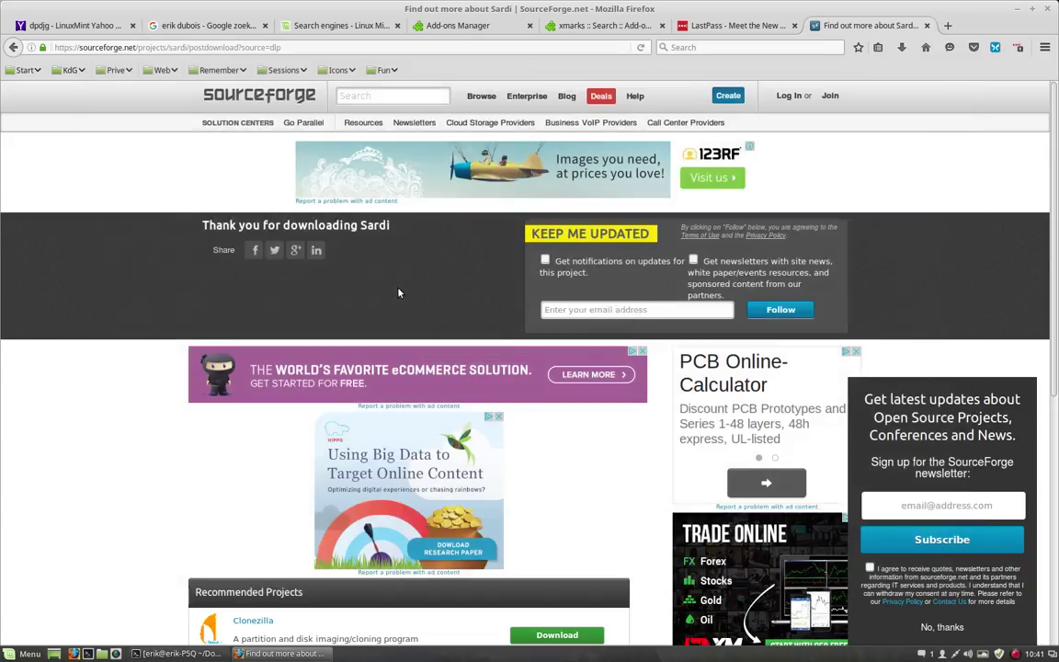
# Minimize the Firefox SourceForge window and bring up the Cinnamon applications menu.
pyautogui.click(1017, 9)
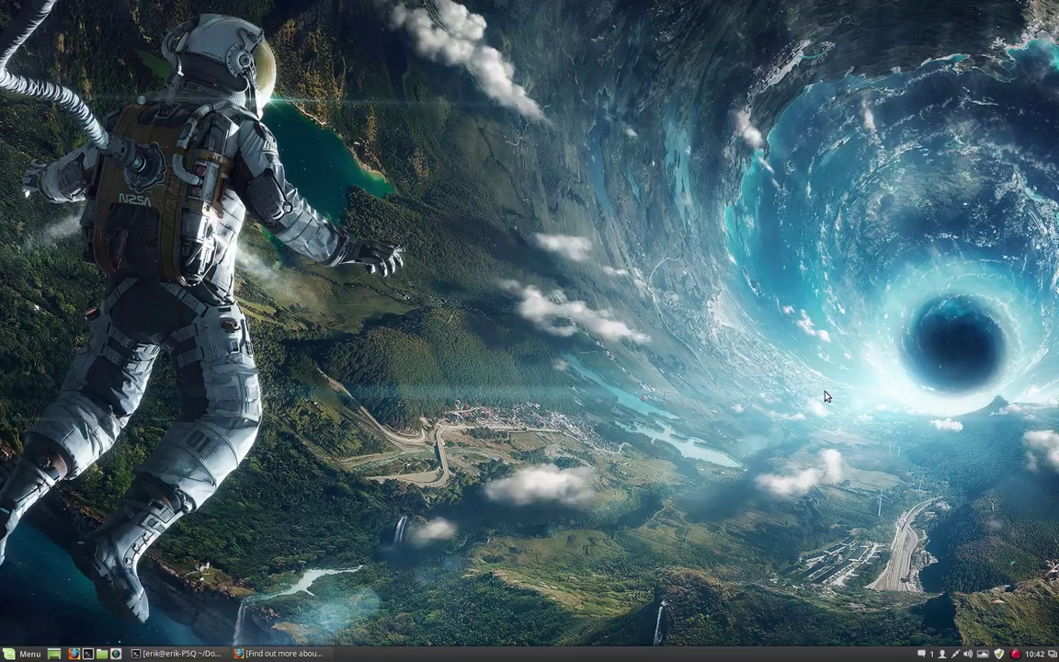
pyautogui.click(10, 654)
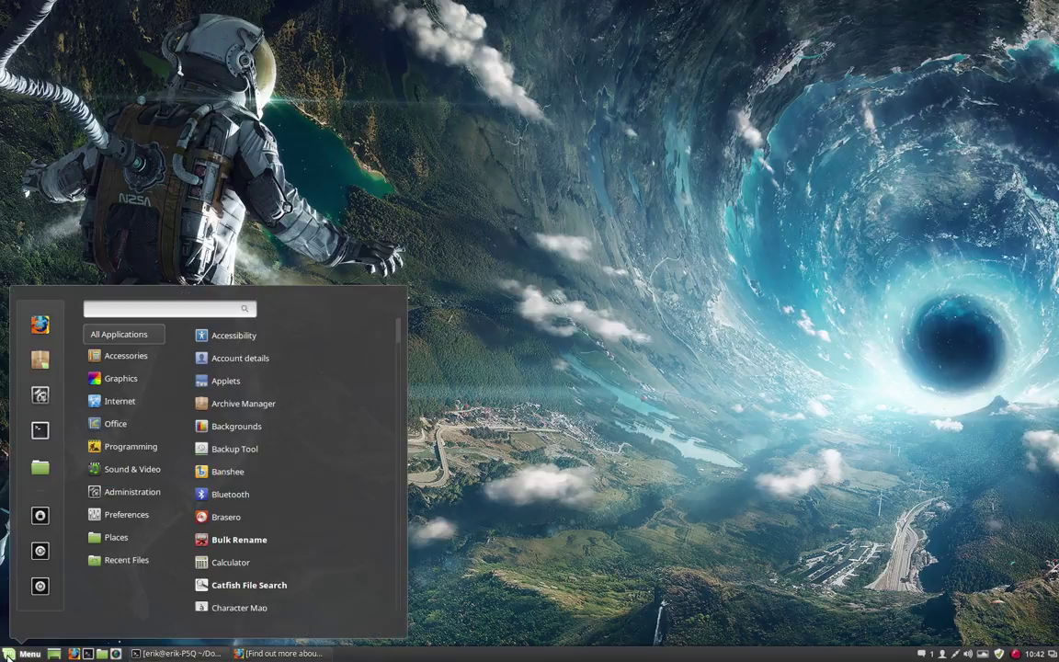
# Find Themes with 'them', add it to the panel and top of favorites, then launch it.
pyautogui.write('them')
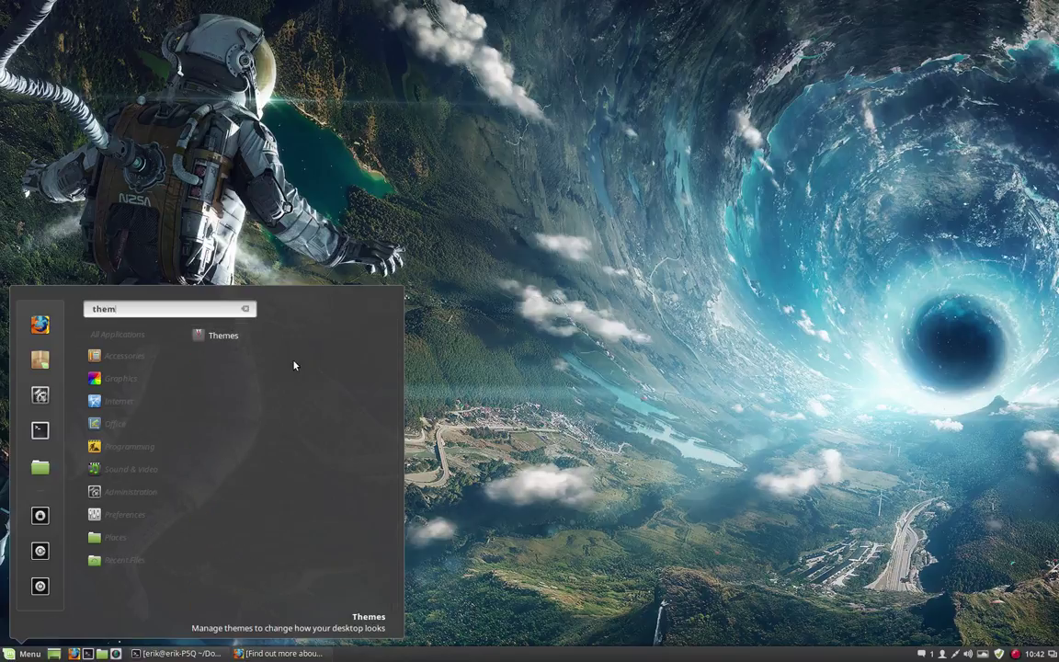
pyautogui.rightClick(246, 340)
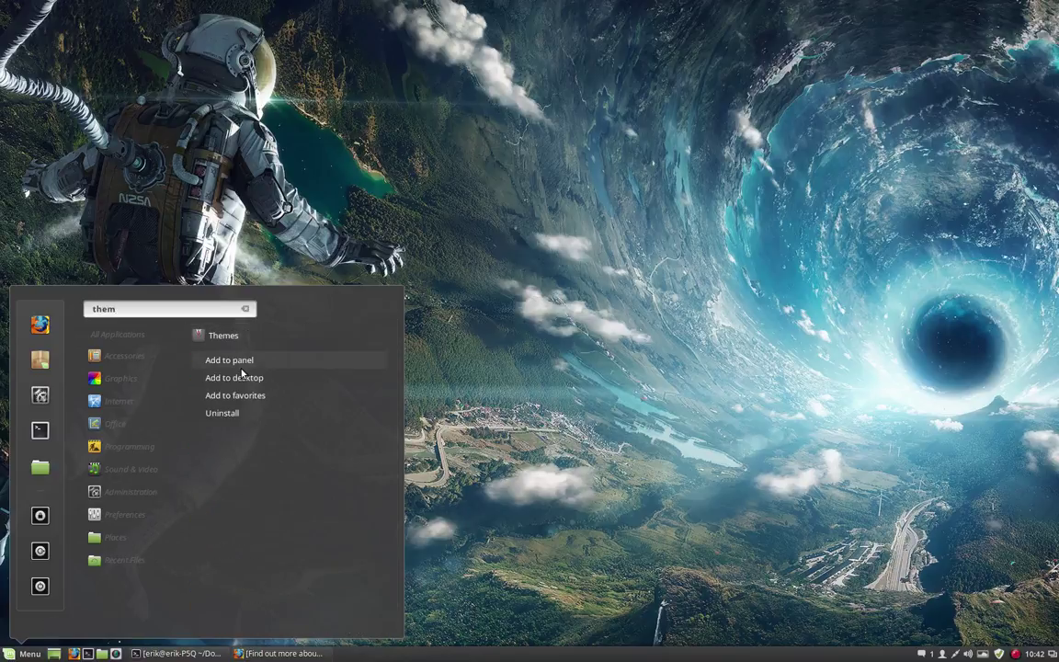
pyautogui.click(245, 367)
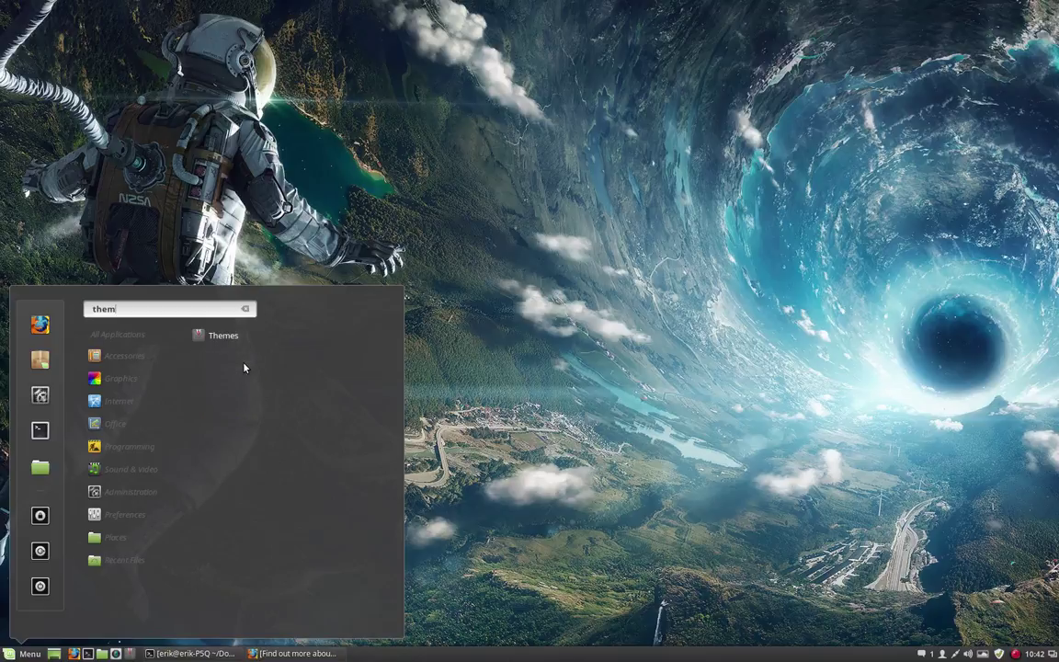
pyautogui.rightClick(232, 339)
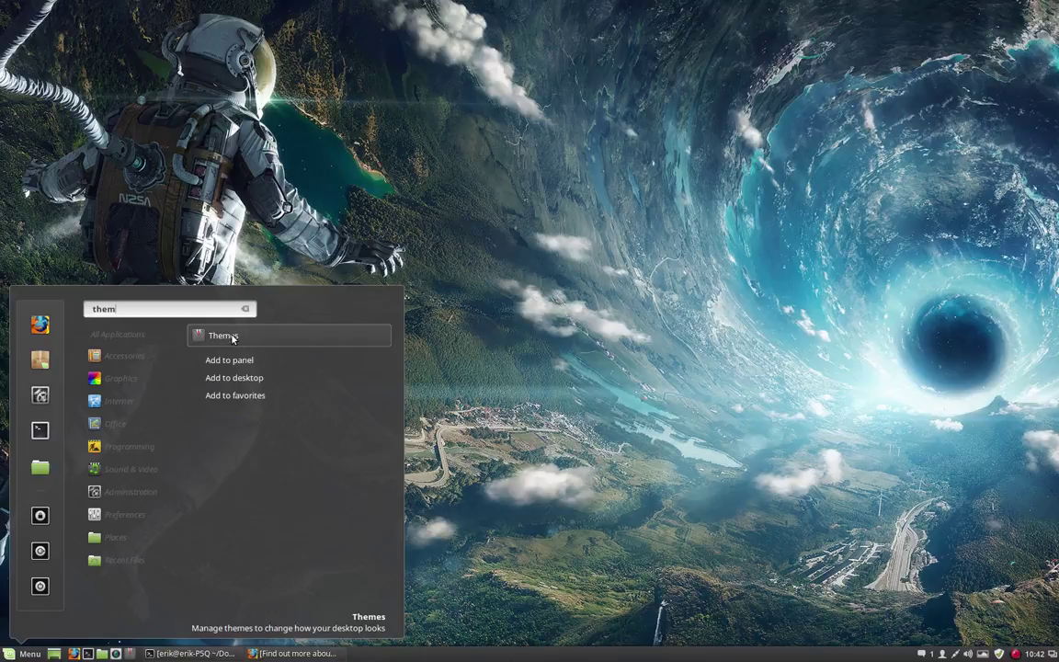
pyautogui.click(241, 396)
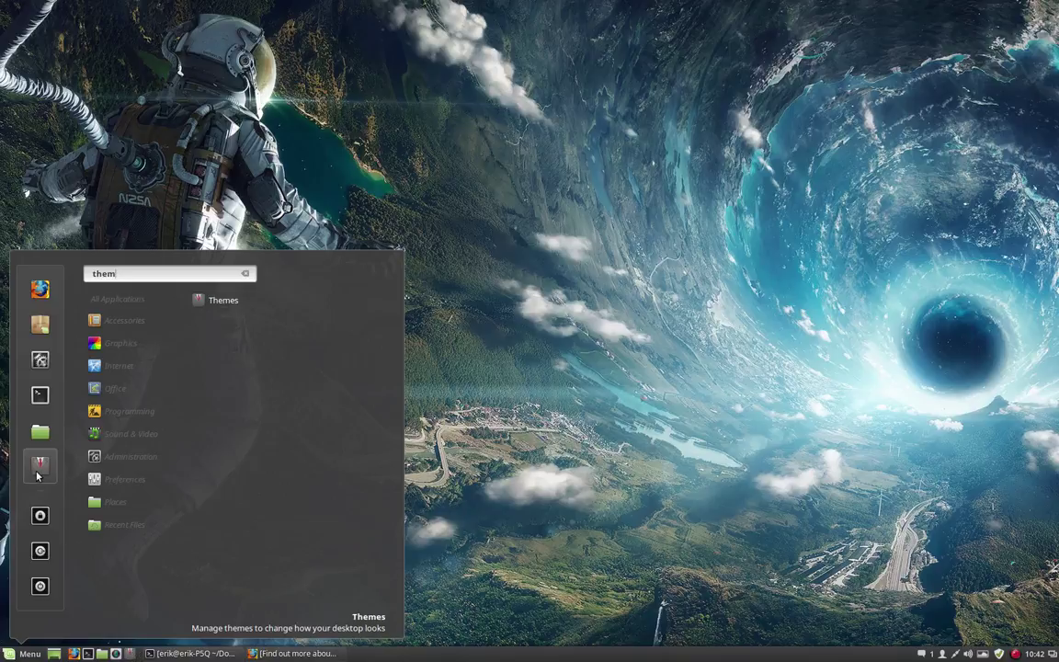
pyautogui.moveTo(38, 475); pyautogui.dragTo(36, 225)
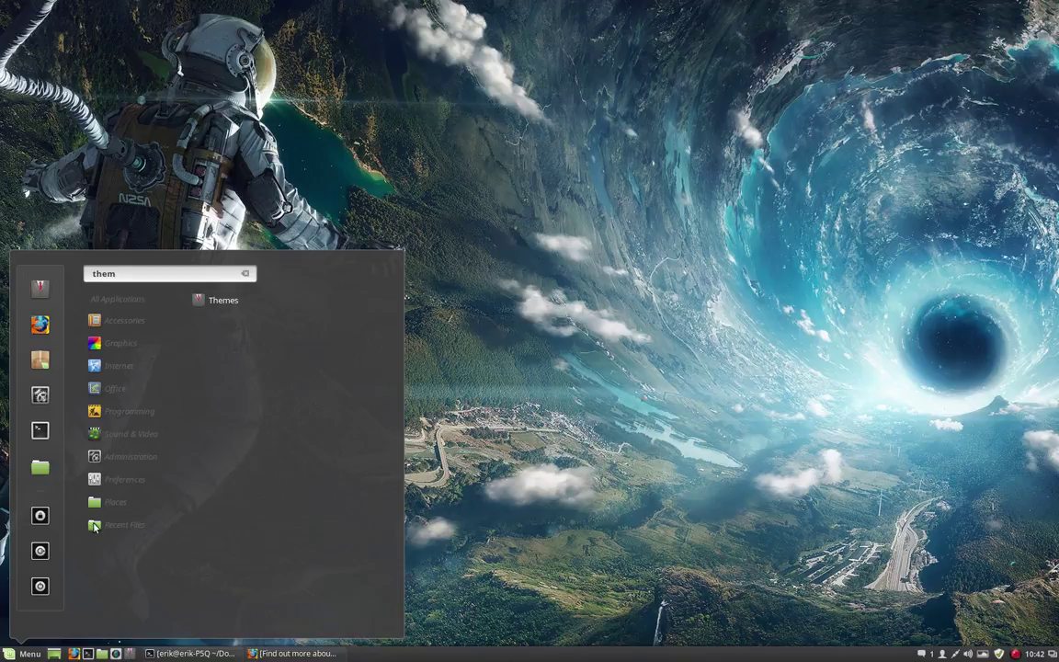
pyautogui.click(39, 290)
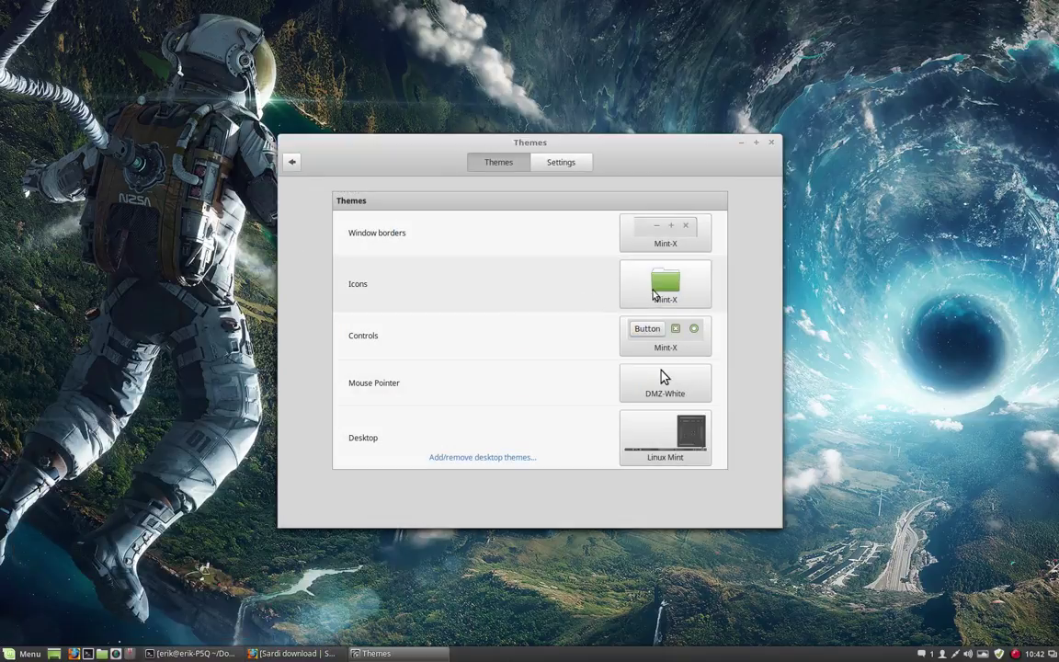
# View the available icon themes without choosing one, then close Themes with icons left as Mint-X.
pyautogui.click(658, 292)
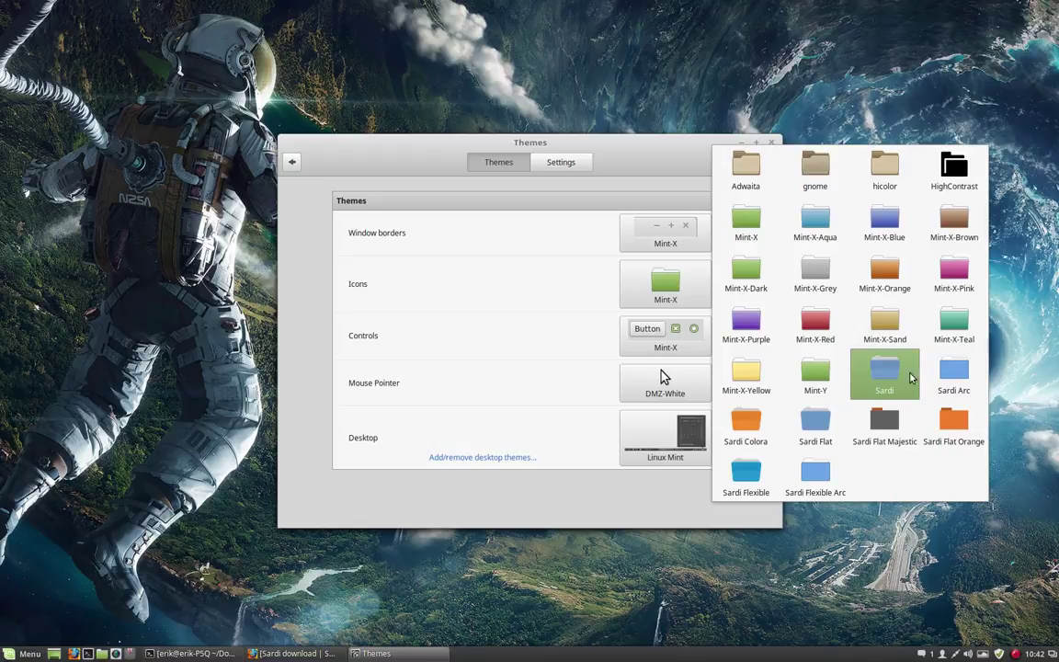
pyautogui.click(564, 355)
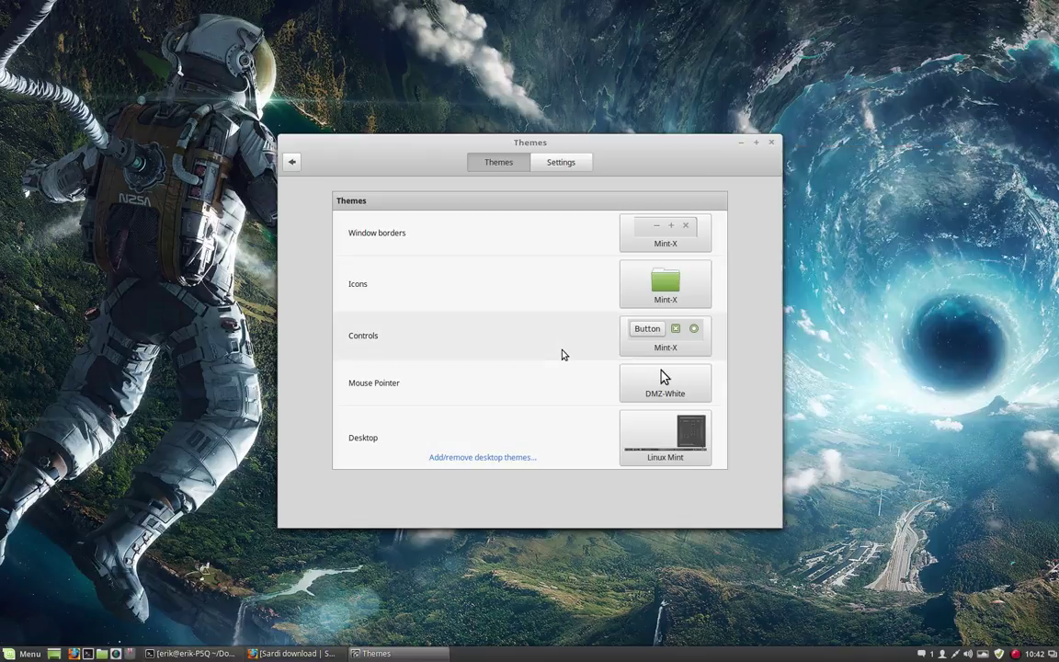
pyautogui.click(771, 142)
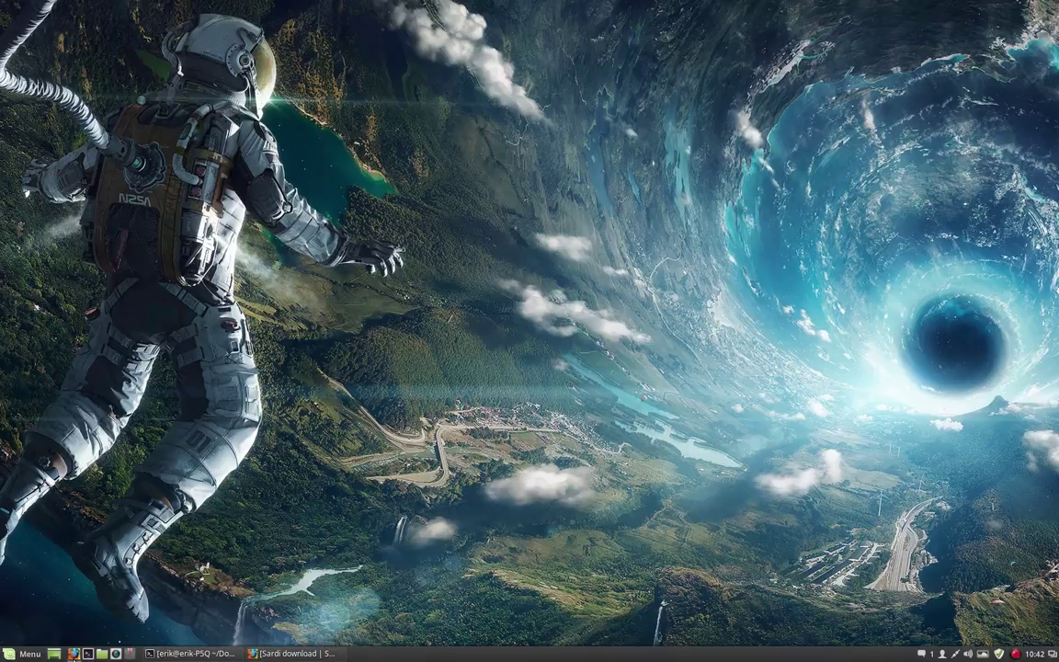
# Open the ~/.icons folder in Nemo and add it as a bookmark.
pyautogui.click(102, 653)
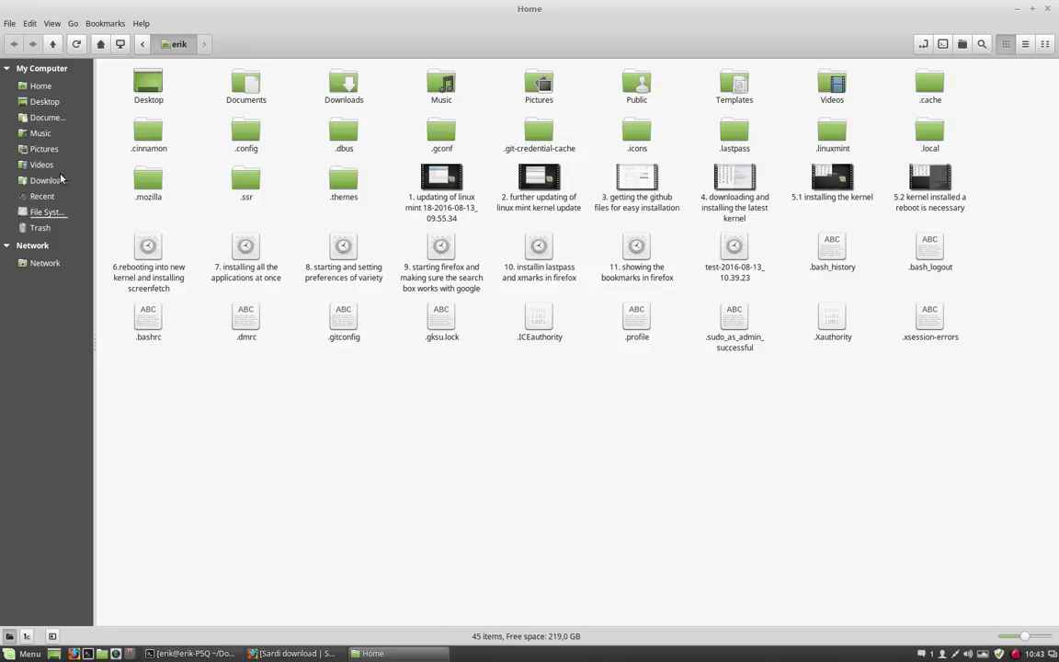
pyautogui.click(41, 86)
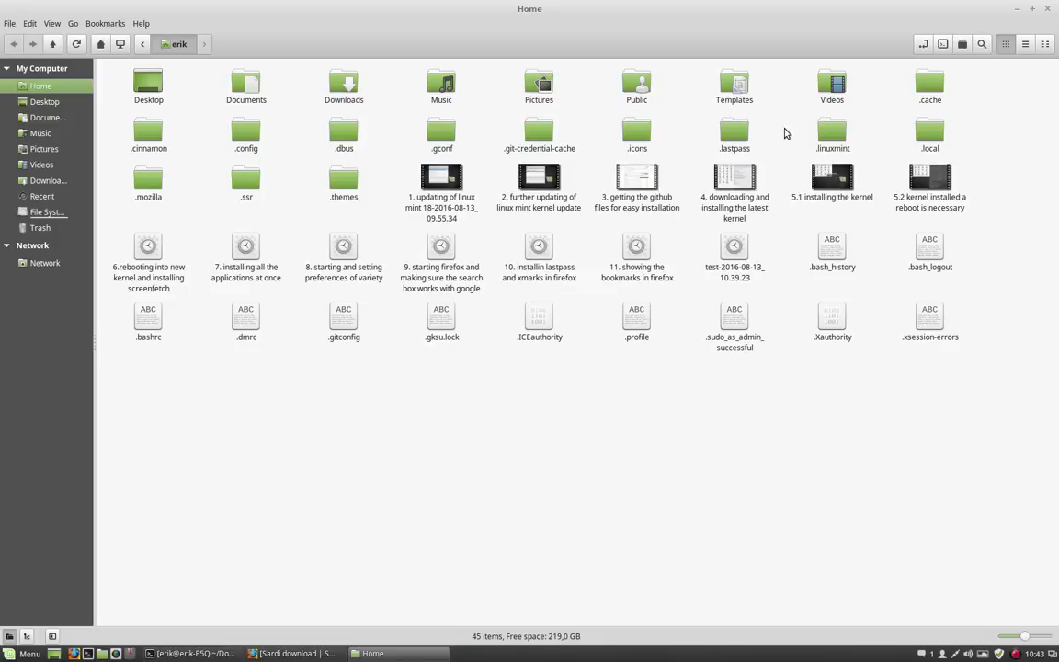
pyautogui.doubleClick(637, 136)
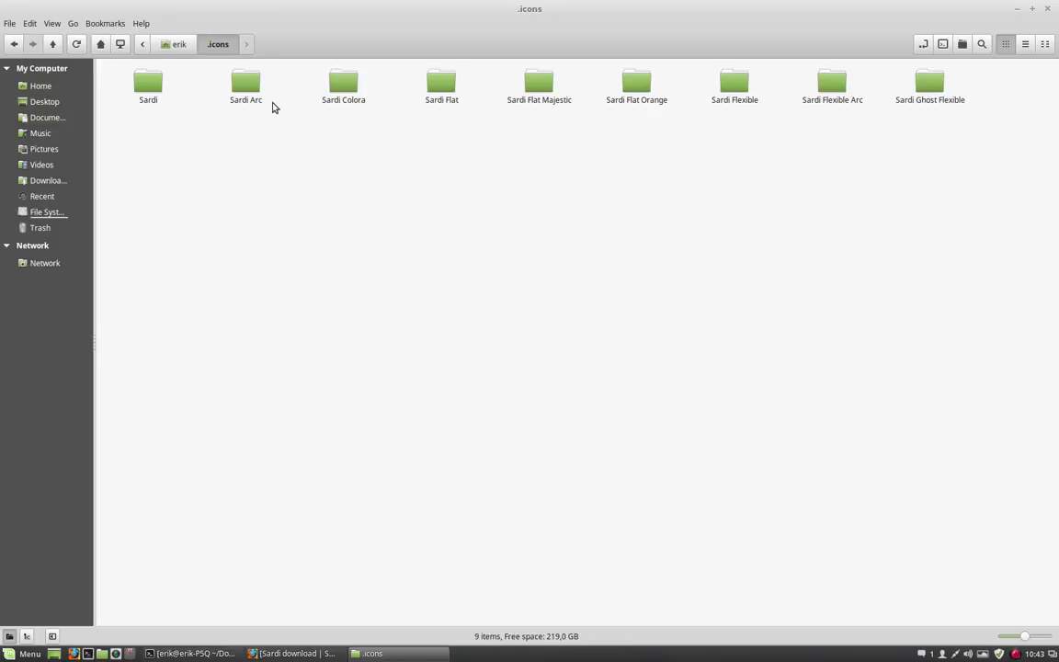
pyautogui.click(178, 45)
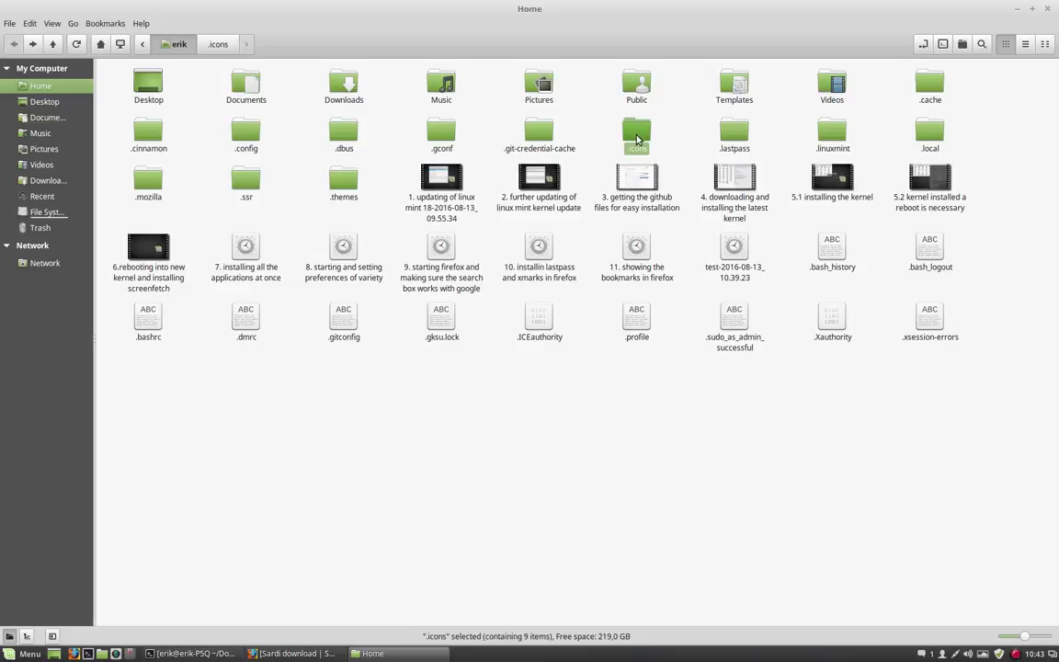
pyautogui.doubleClick(637, 138)
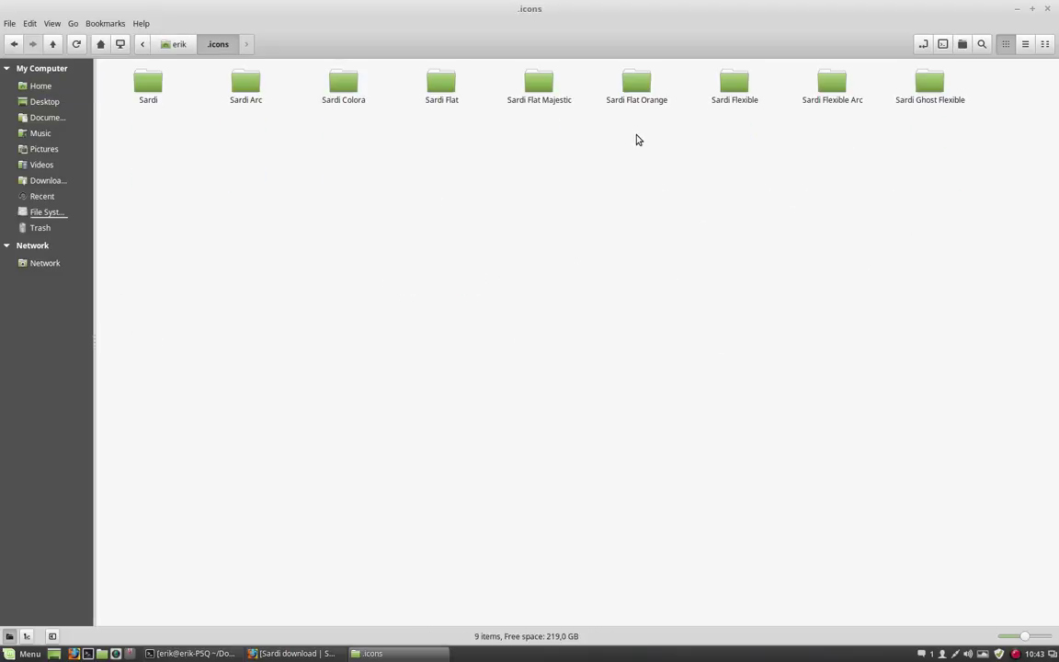
pyautogui.click(105, 23)
pyautogui.click(109, 46)
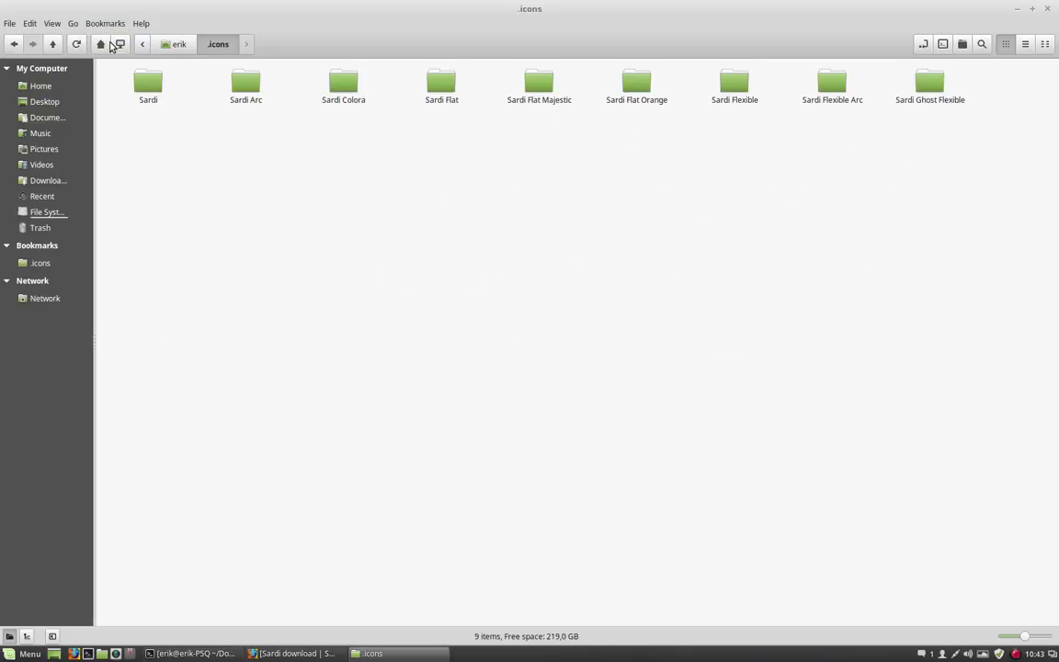
# Cut all 18 Sardi icon folders from Downloads/sardi-icons-7.4-6.
pyautogui.click(35, 268)
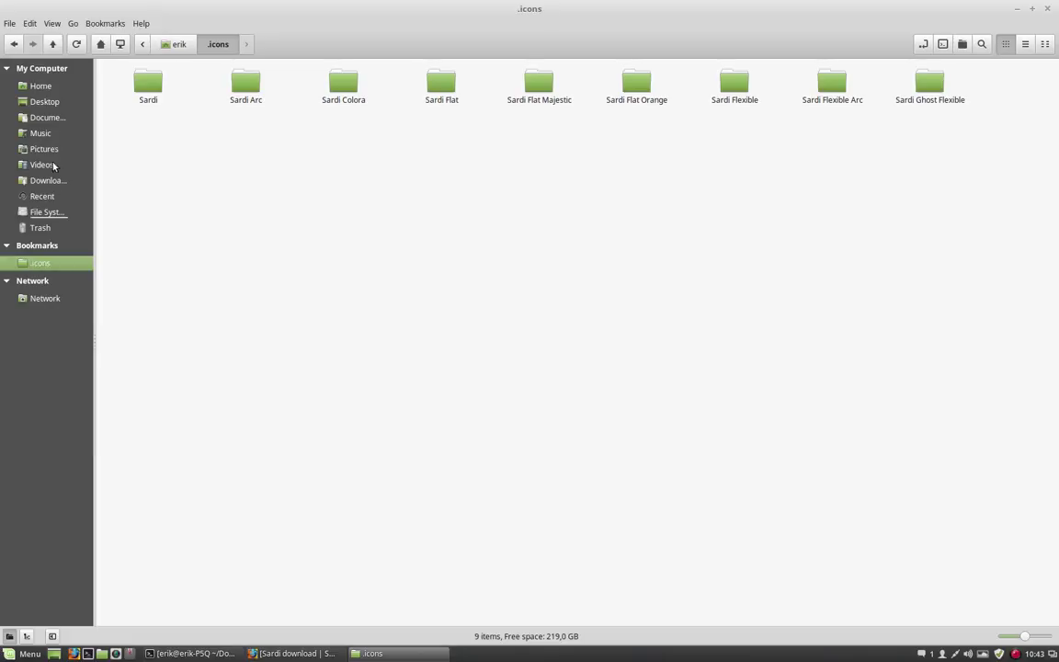
pyautogui.click(44, 184)
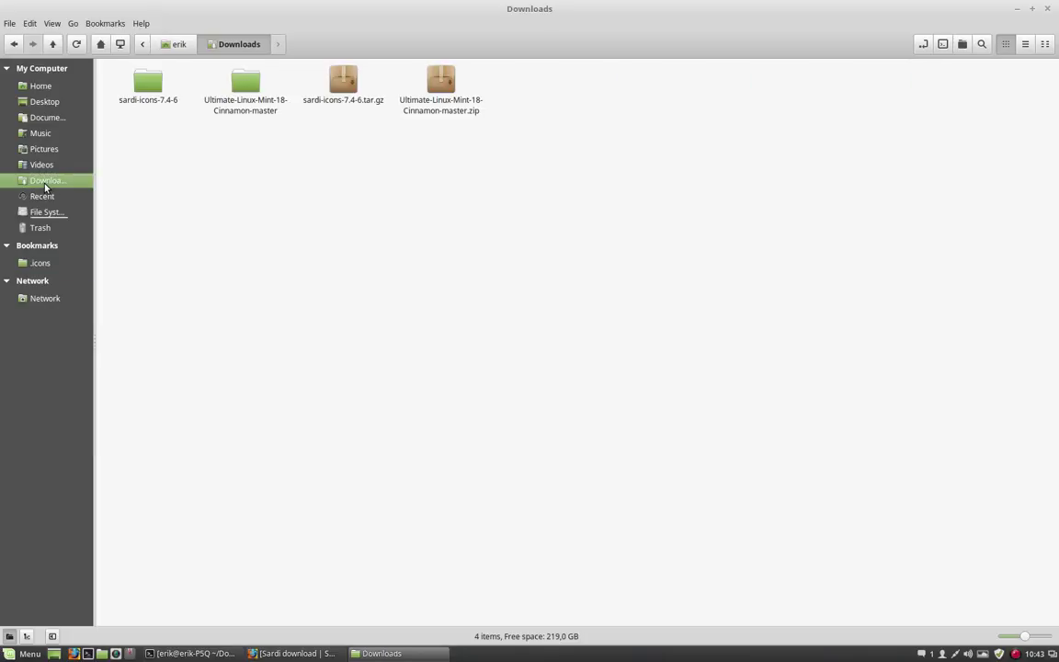
pyautogui.doubleClick(136, 92)
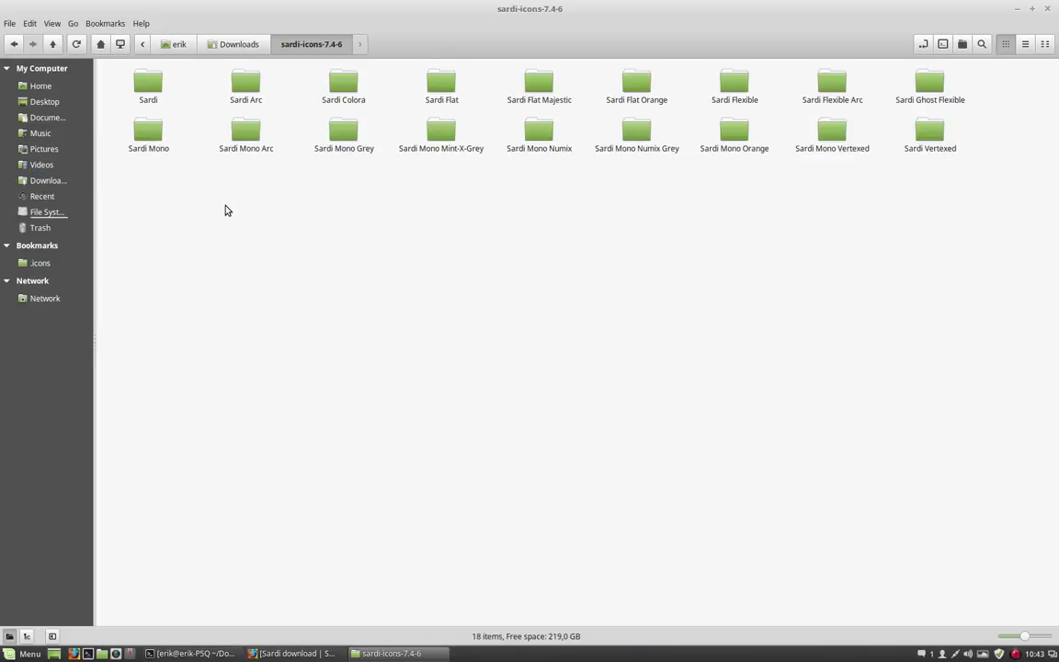
pyautogui.hotkey('ctrl', 'a')
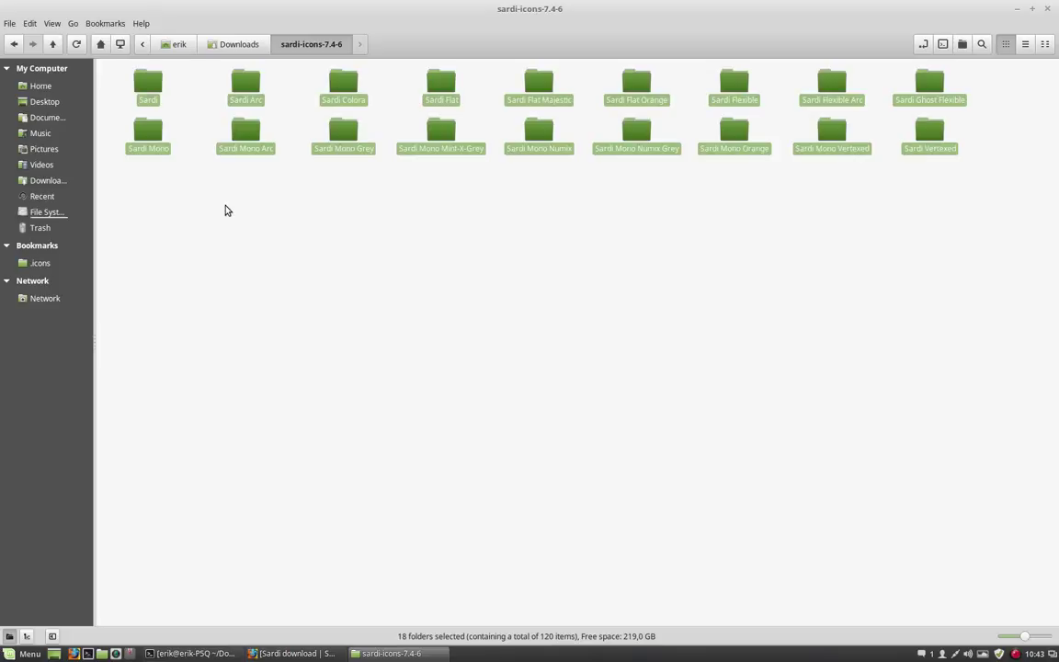
pyautogui.hotkey('ctrl', 'x')
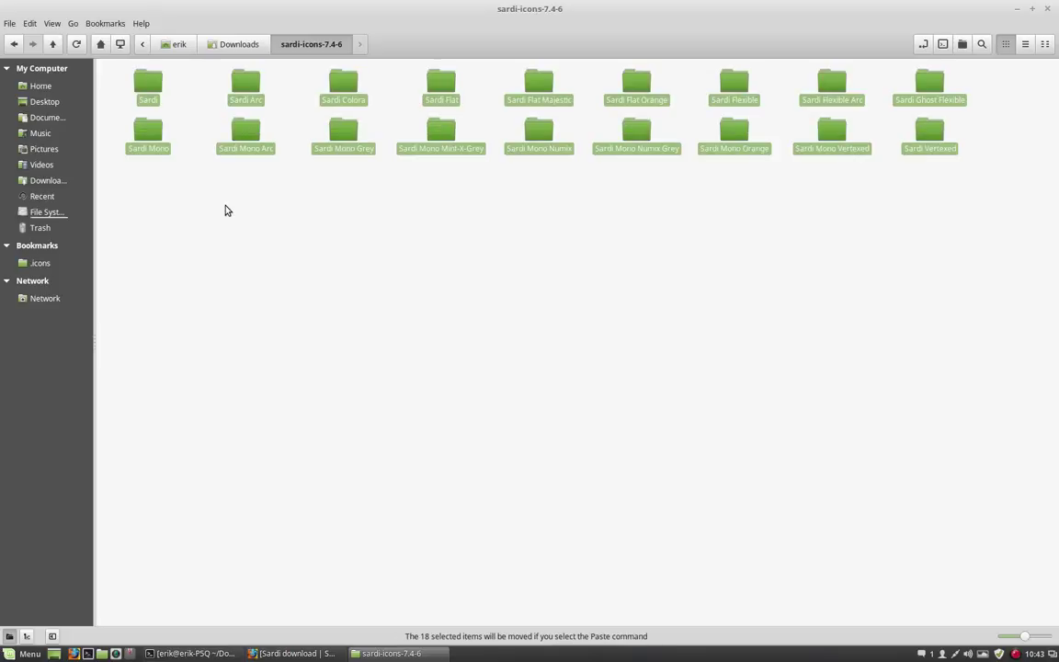
# Delete the old Sardi folders in .icons and paste the 18 new ones in their place.
pyautogui.click(62, 265)
pyautogui.hotkey('ctrl', 'a')
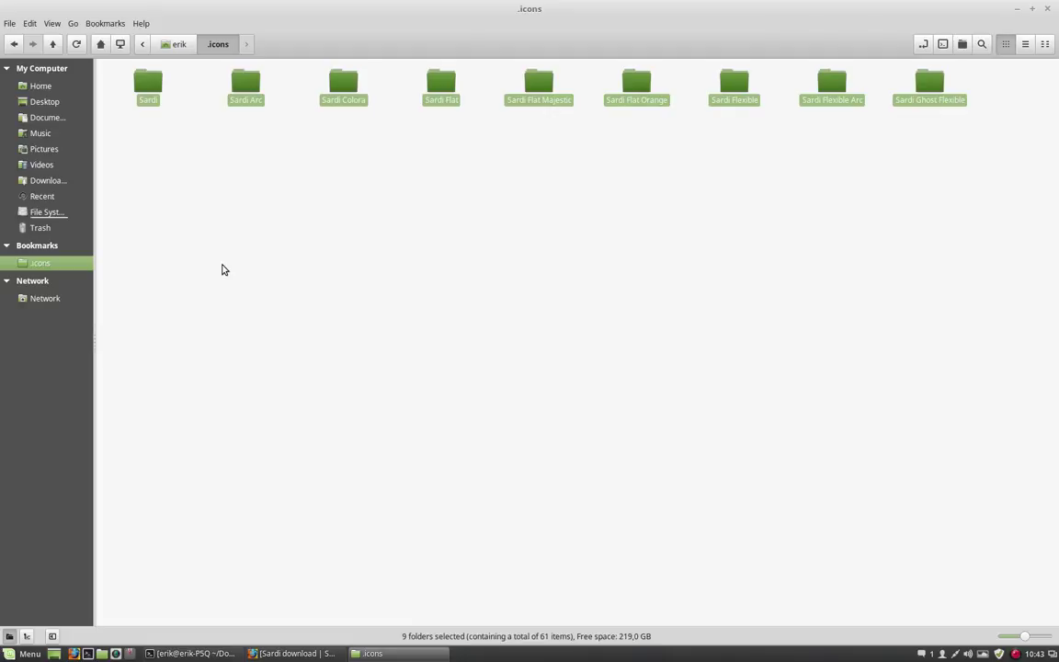
pyautogui.press('Delete')
pyautogui.rightClick(221, 269)
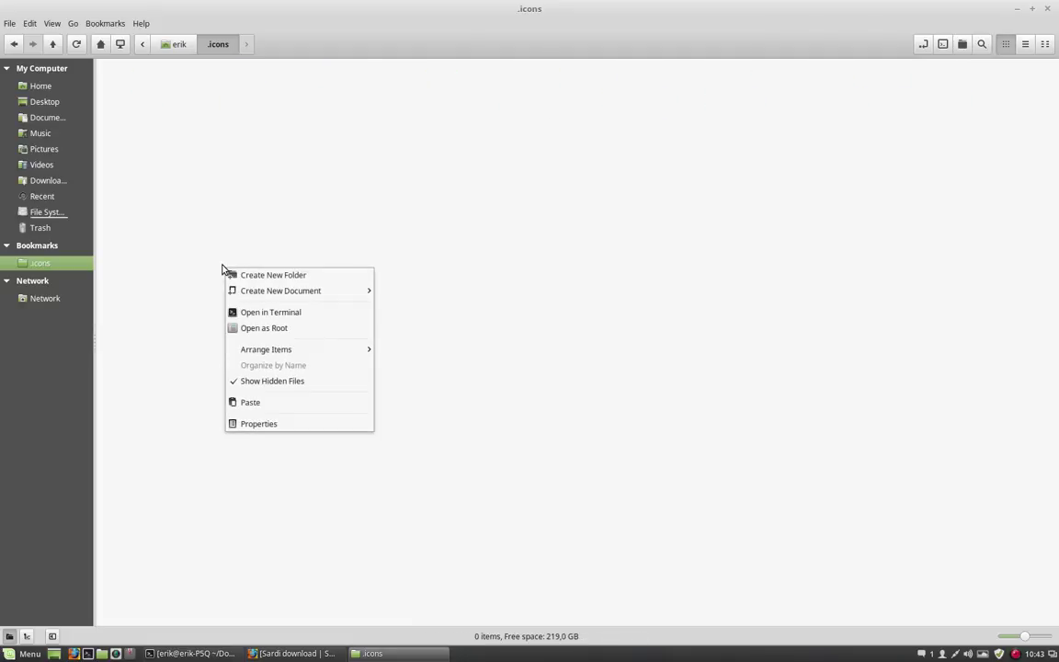
pyautogui.click(295, 406)
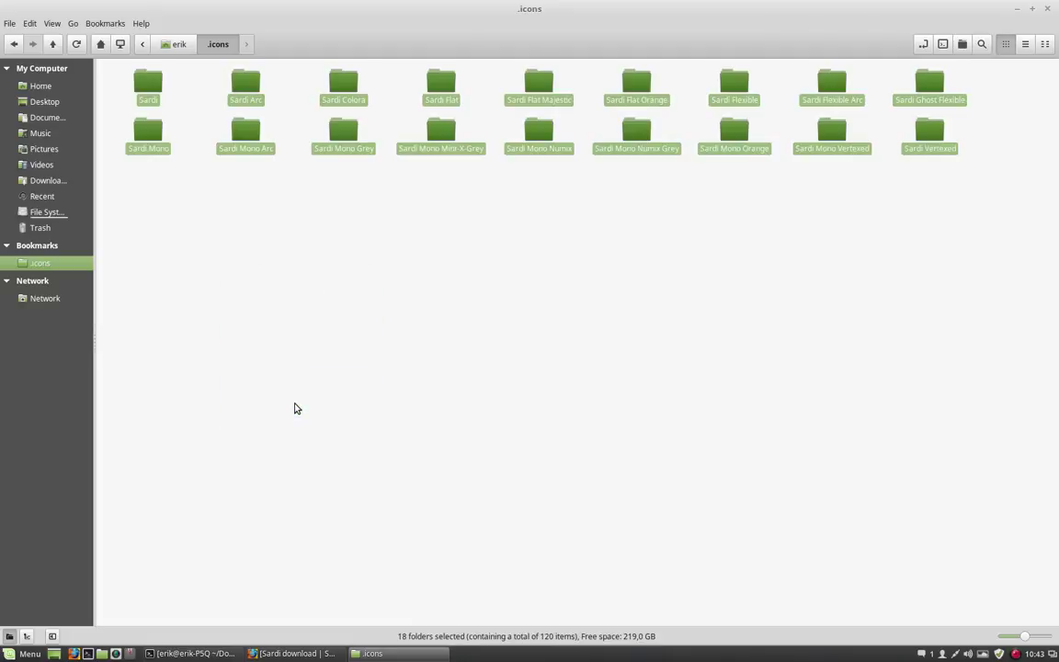
pyautogui.click(365, 329)
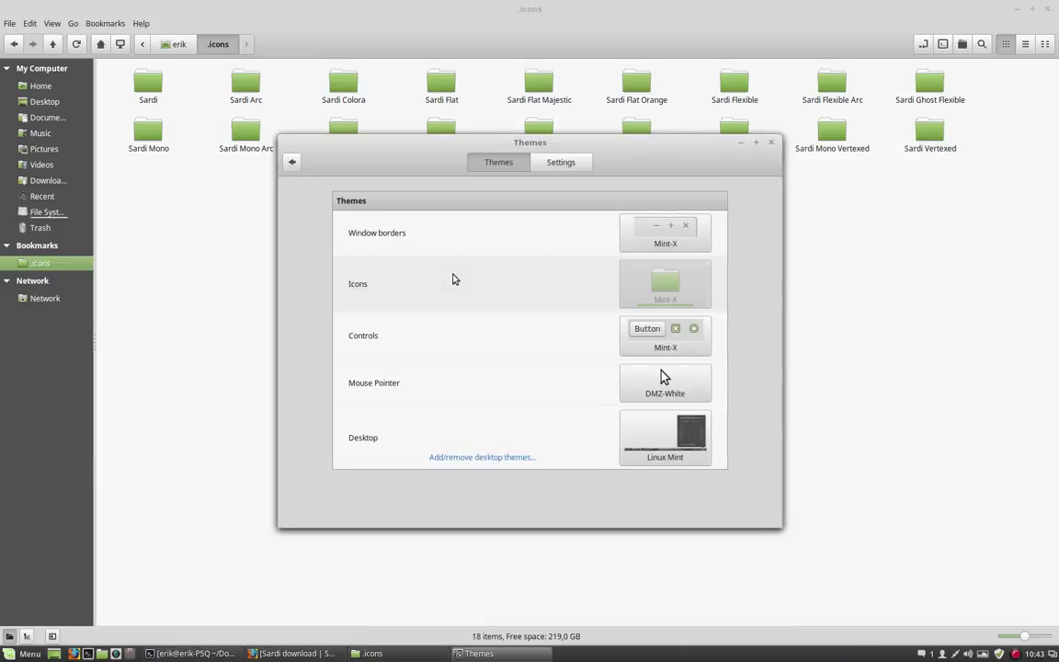
# Choose Sardi Arc from the icon theme list in the Cinnamon Themes settings.
pyautogui.click(664, 286)
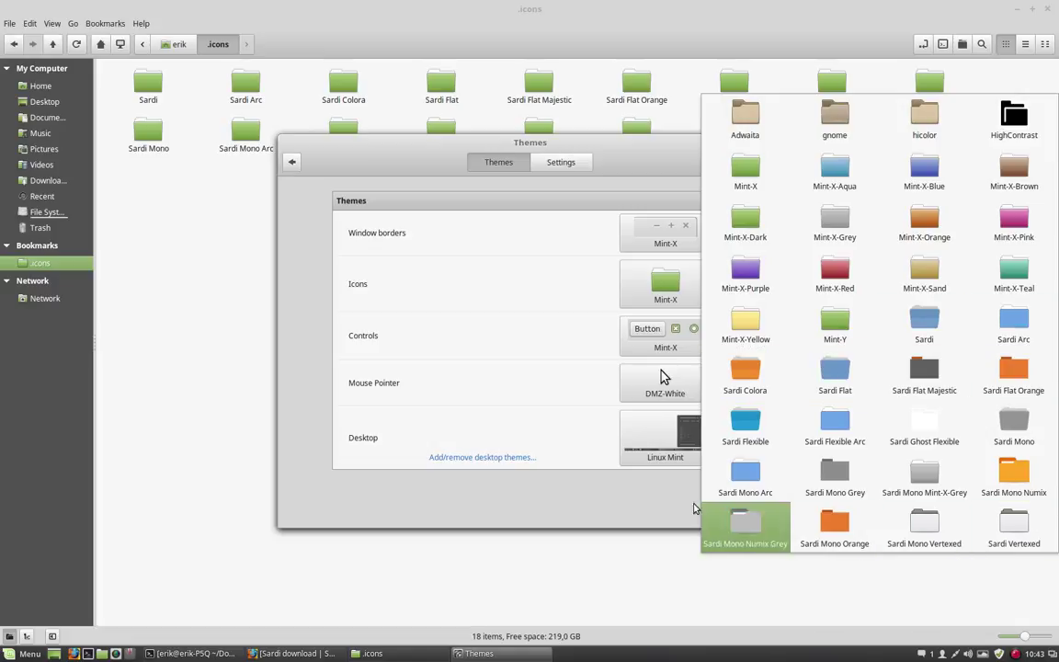
pyautogui.click(1011, 317)
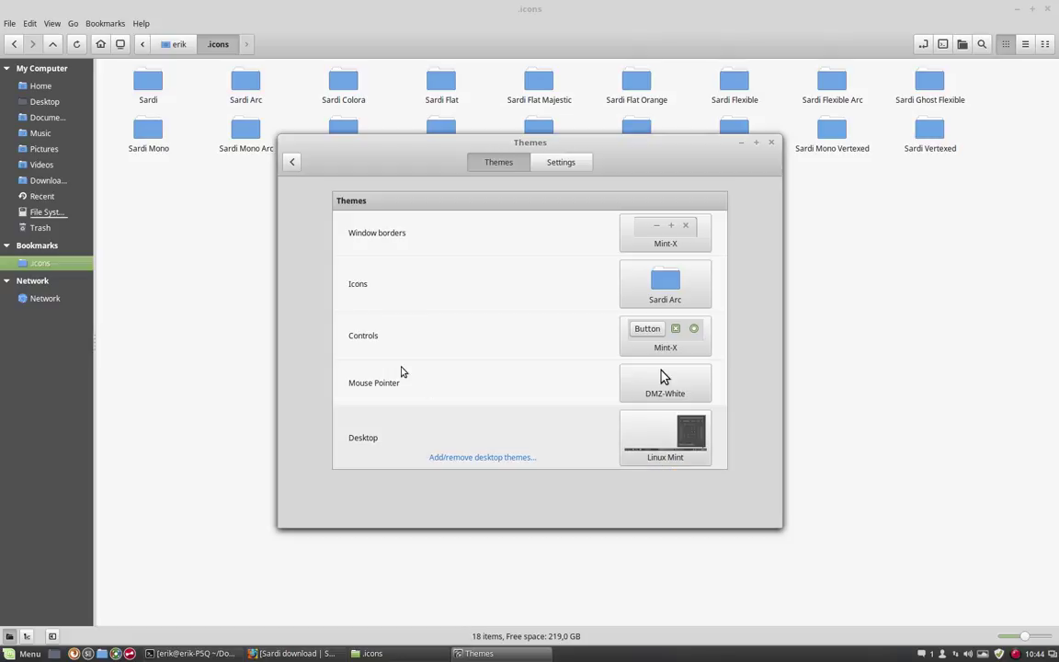